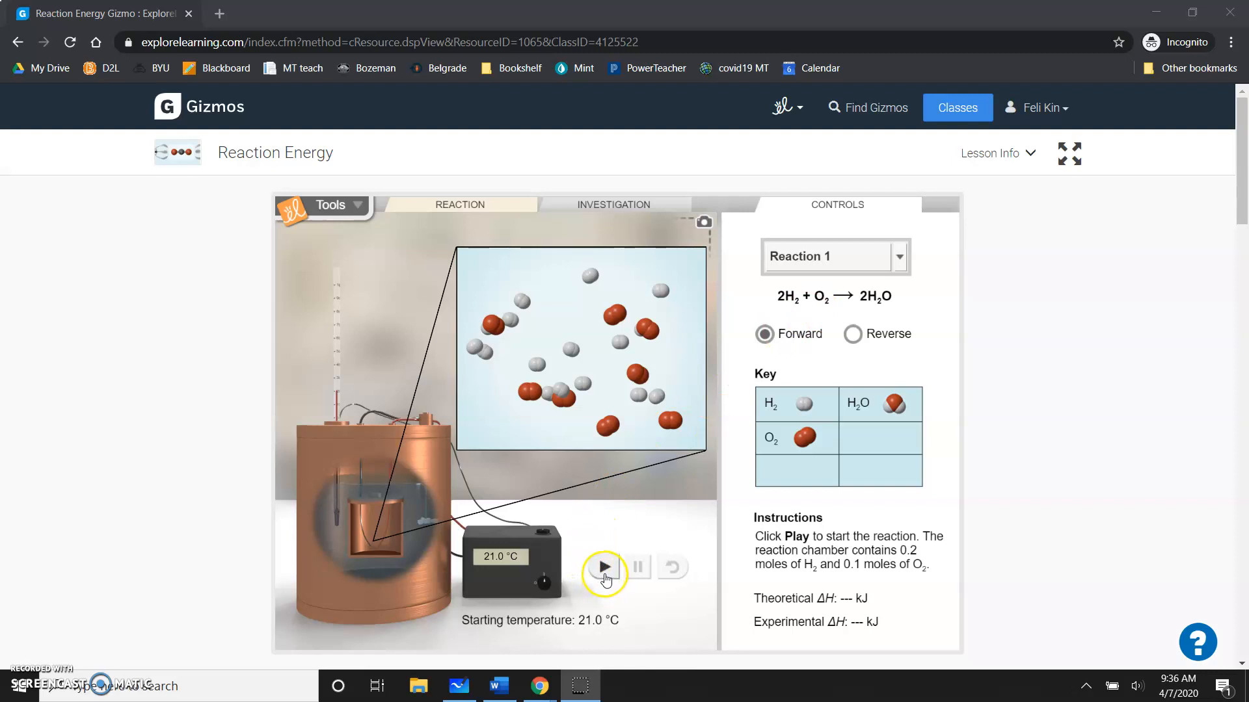
Step: Run Reaction 1 in the Forward direction and reset the reaction chamber once it is complete
{"action": "left_click", "coordinate": [604, 573]}
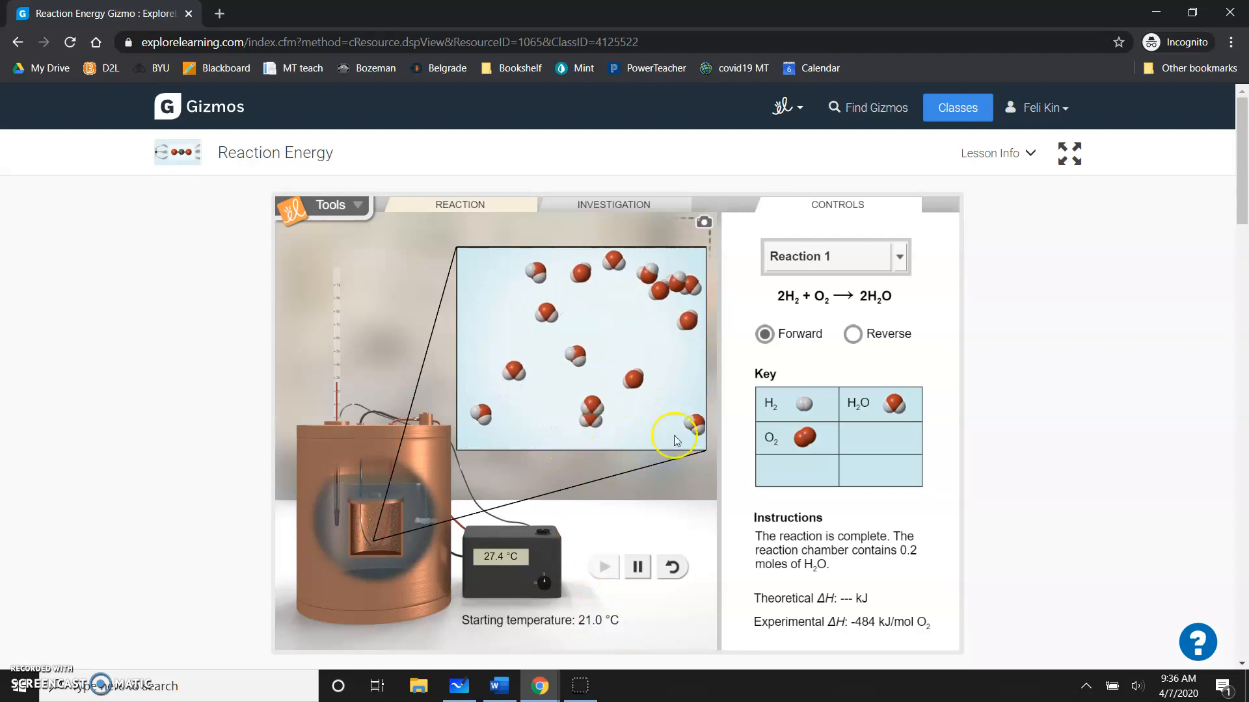
{"action": "left_click", "coordinate": [670, 575]}
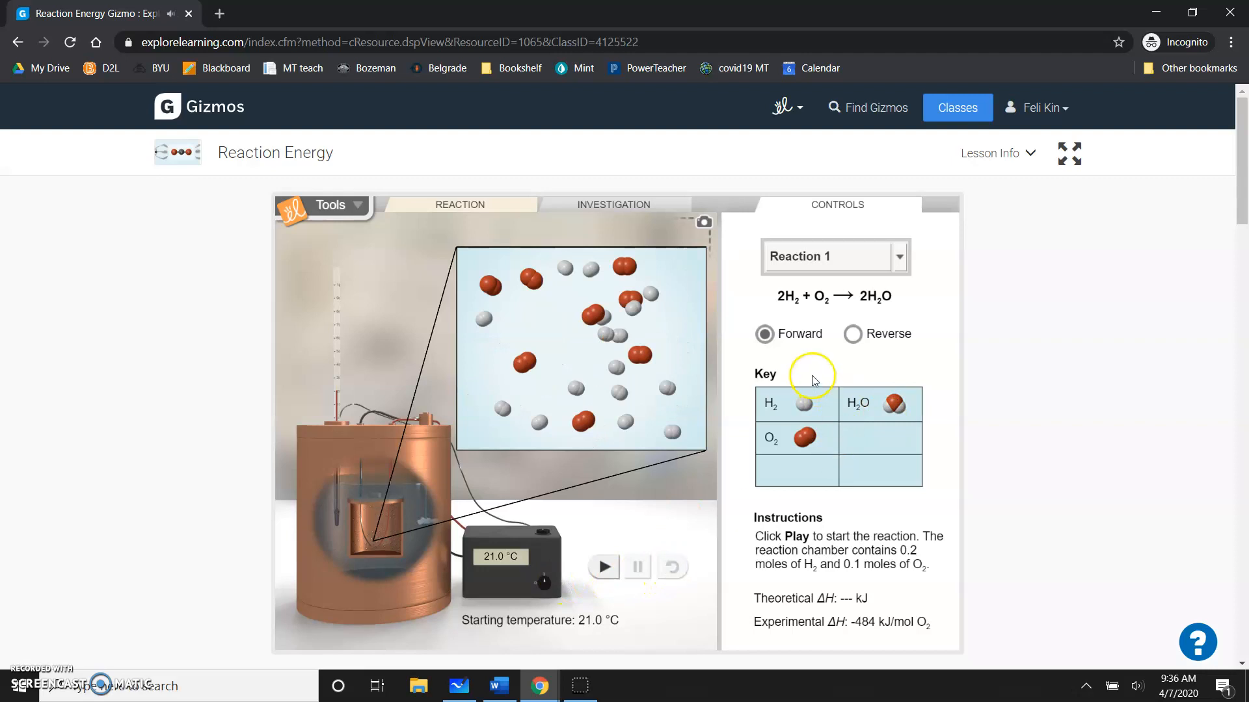
Step: Run Reaction 1 once in the Reverse direction and once more in the Forward direction
{"action": "left_click", "coordinate": [852, 337]}
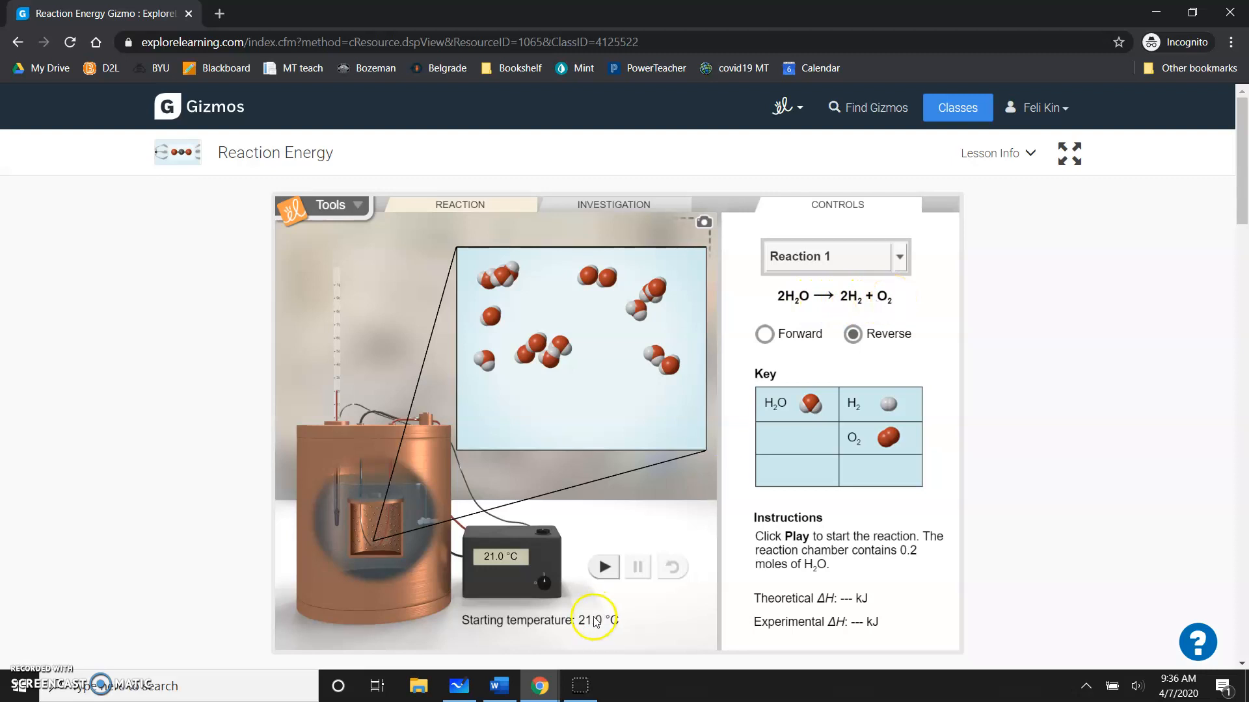
{"action": "left_click", "coordinate": [605, 568]}
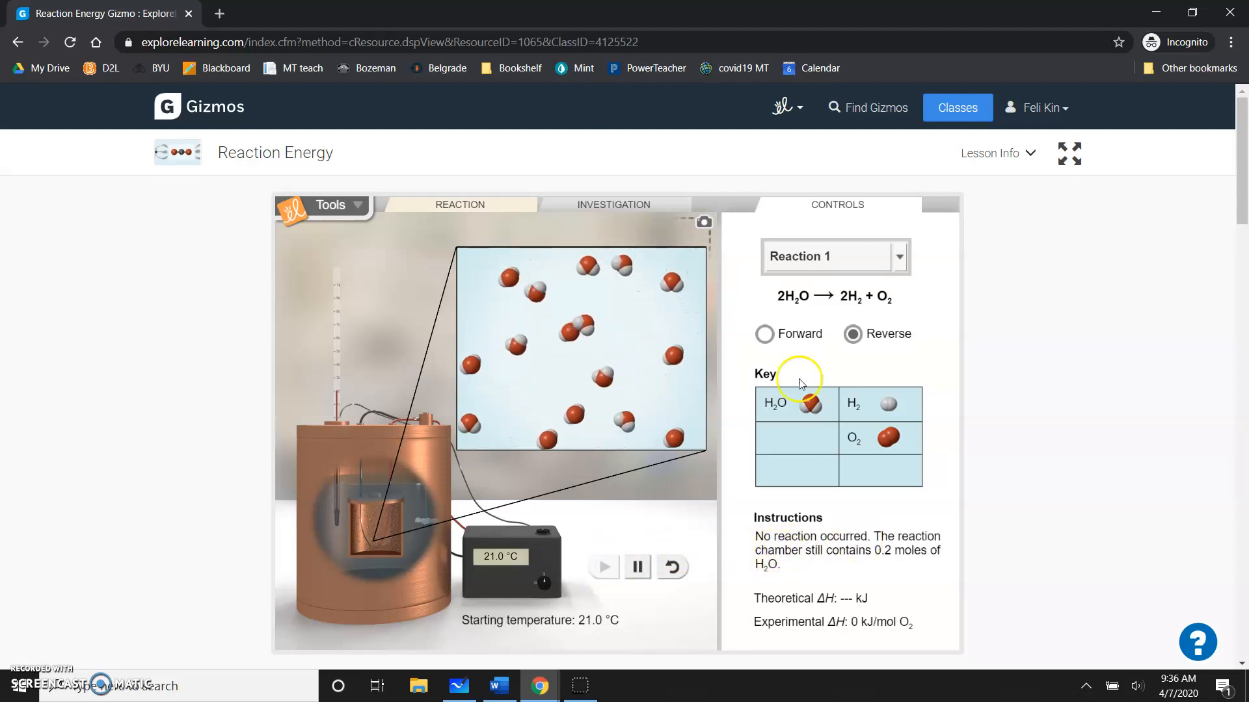
{"action": "left_click", "coordinate": [764, 334]}
{"action": "left_click", "coordinate": [610, 576]}
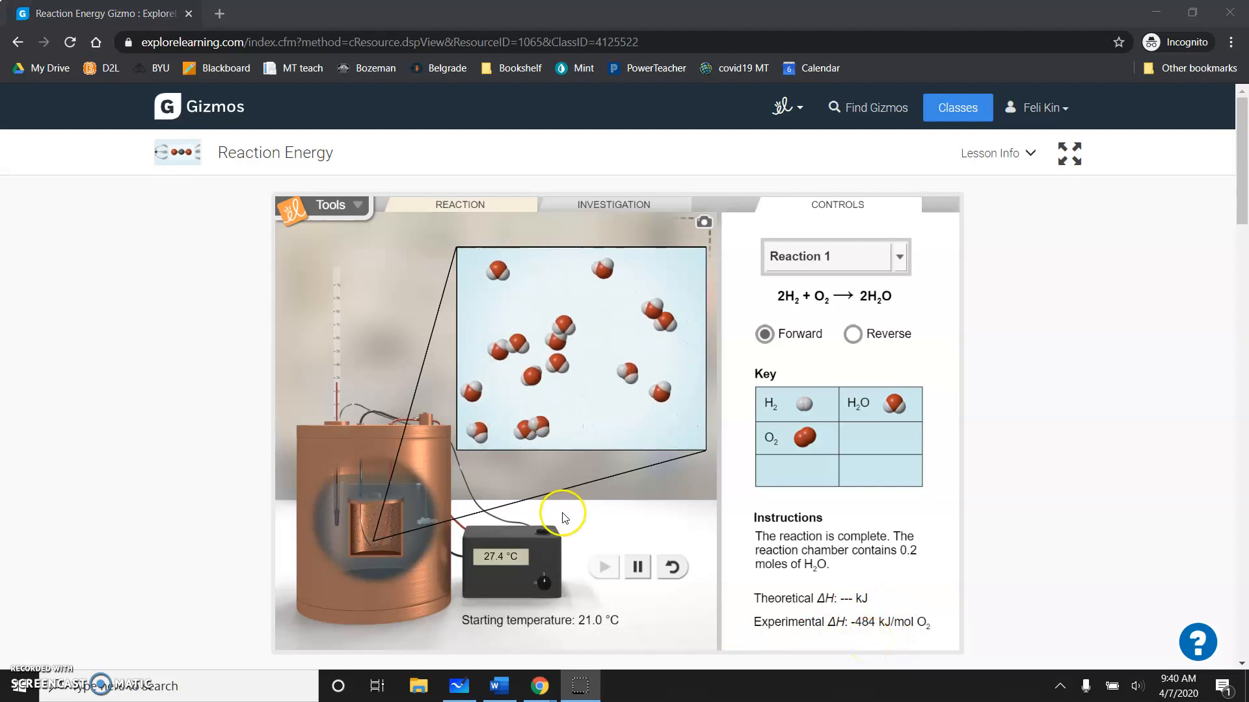
Step: Look through the equations and molecule keys of Reaction 2, Reaction 3 and Reaction 4
{"action": "left_click", "coordinate": [902, 257]}
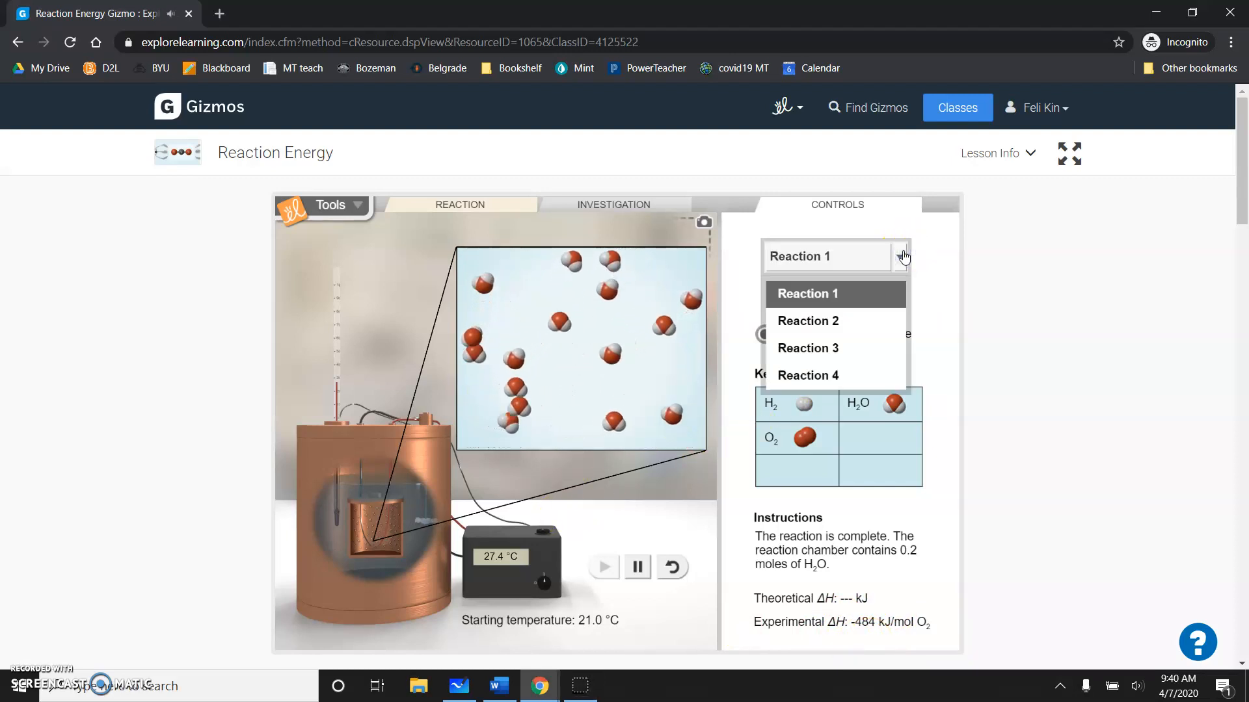
{"action": "left_click", "coordinate": [807, 321]}
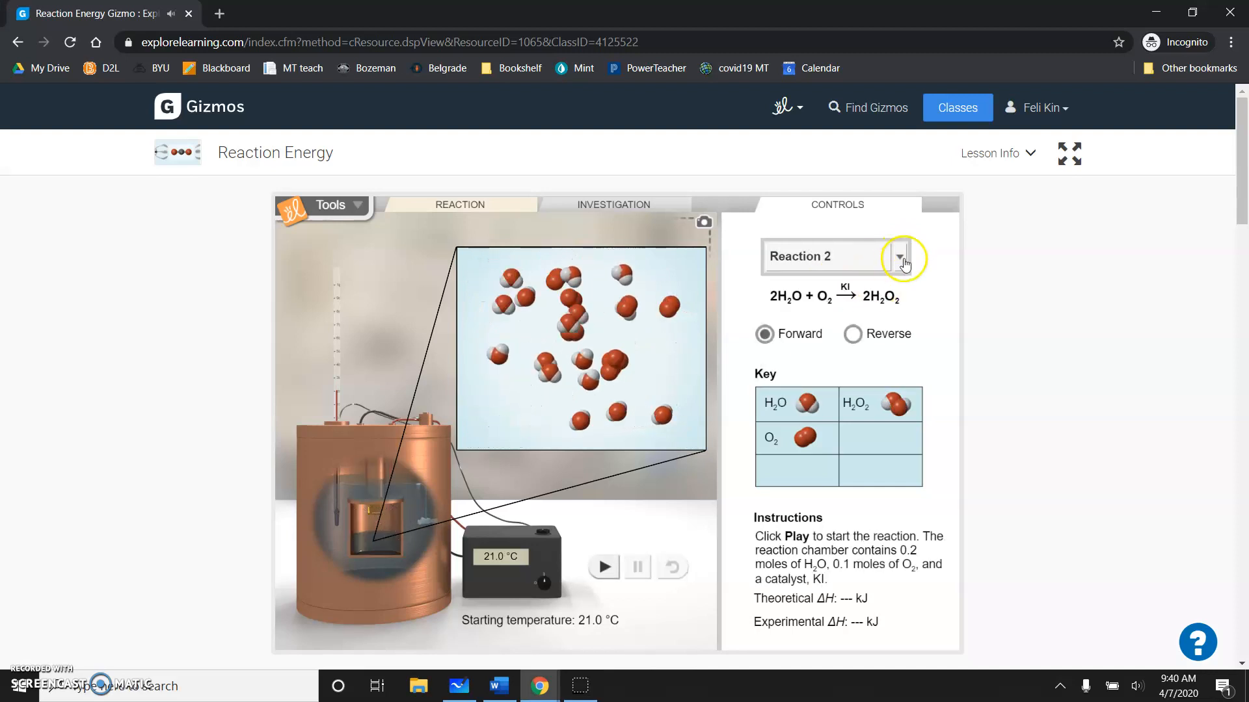
{"action": "left_click", "coordinate": [903, 260]}
{"action": "left_click", "coordinate": [848, 348]}
{"action": "left_click", "coordinate": [902, 259]}
{"action": "left_click", "coordinate": [857, 374]}
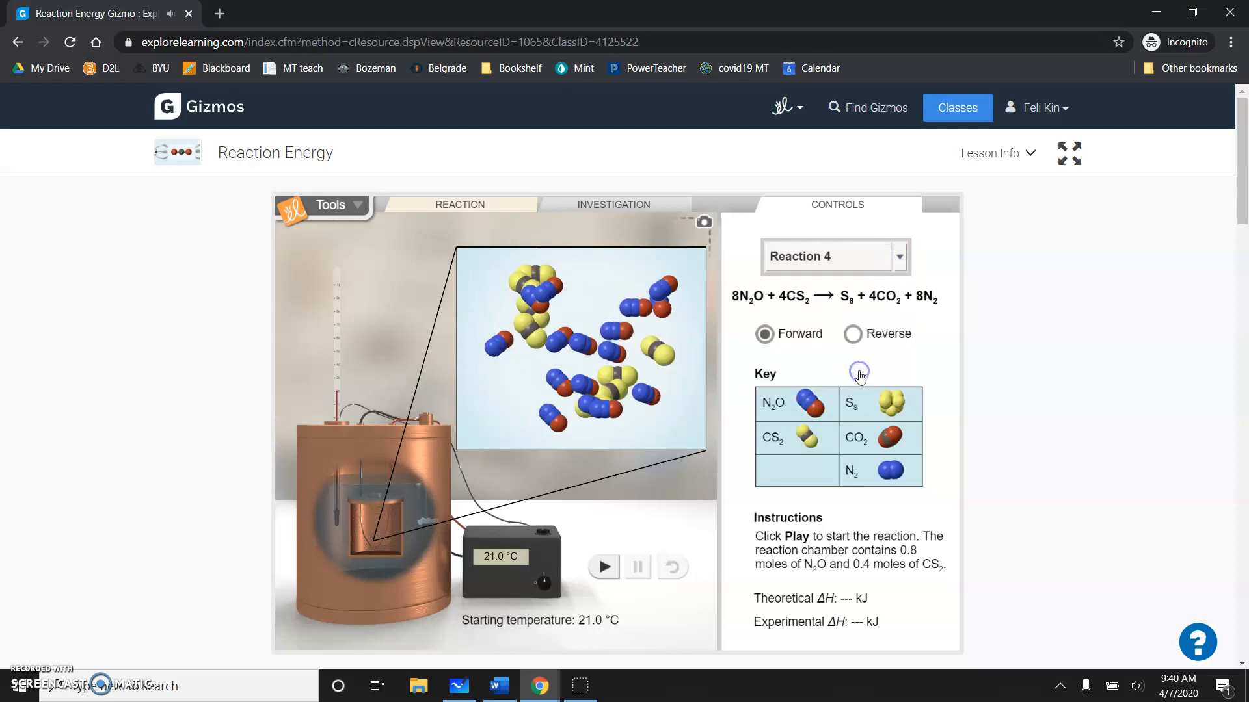
{"action": "left_click", "coordinate": [892, 404]}
Step: Switch the simulation to the bond investigation view and select Reaction 1
{"action": "left_click", "coordinate": [518, 205]}
{"action": "left_click", "coordinate": [604, 206]}
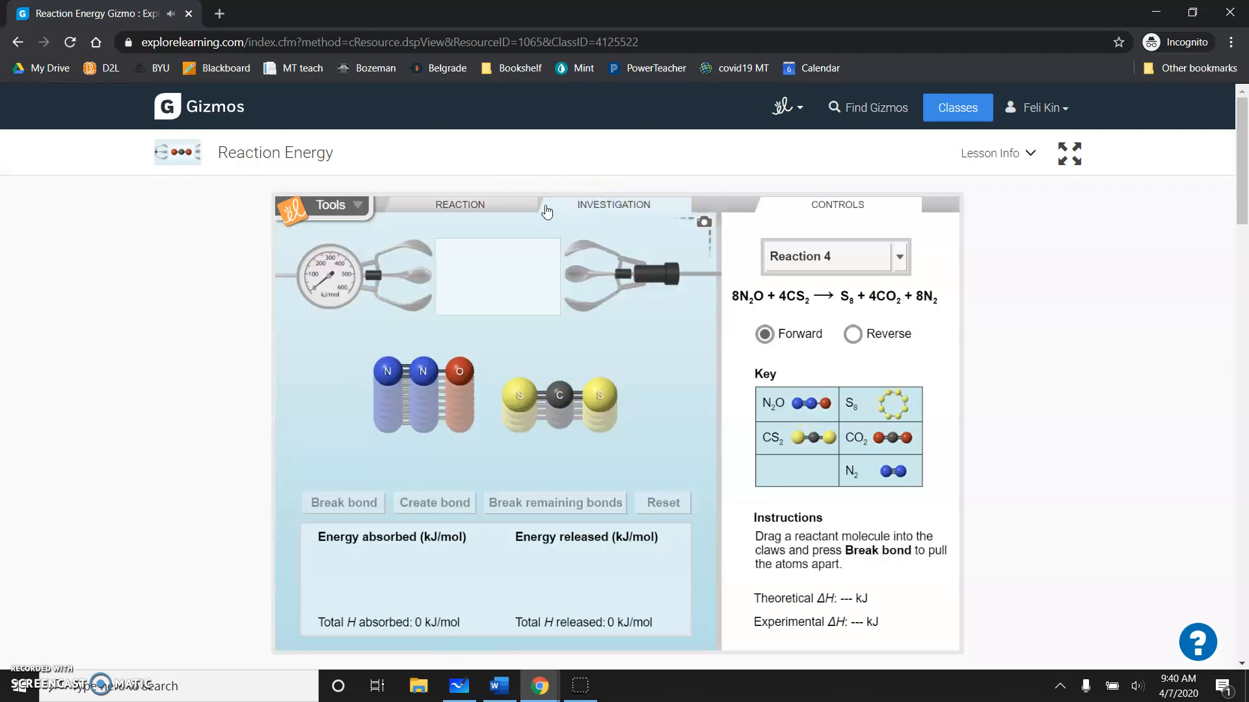
{"action": "left_click", "coordinate": [825, 256]}
{"action": "left_click", "coordinate": [835, 292]}
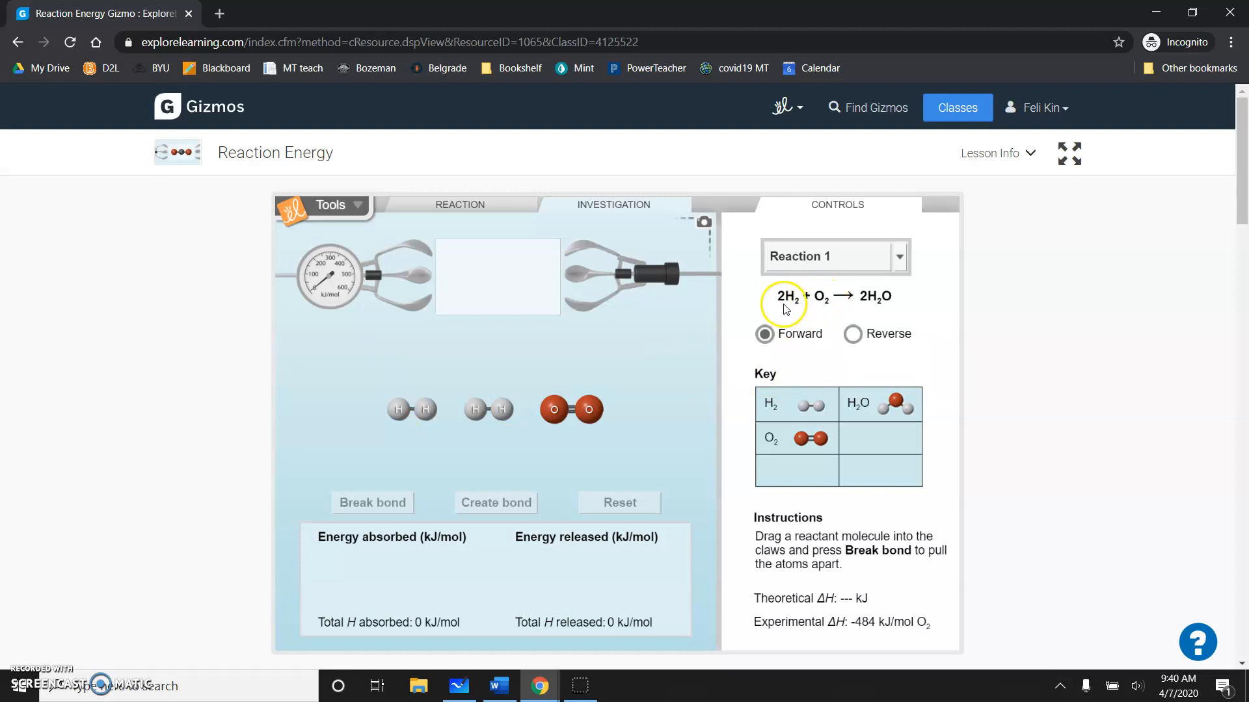
Step: Place the first H2 molecule in the claws, break its bond, and move both hydrogen atoms out of the claw area
{"action": "left_click_drag", "start_coordinate": [431, 411], "coordinate": [481, 273]}
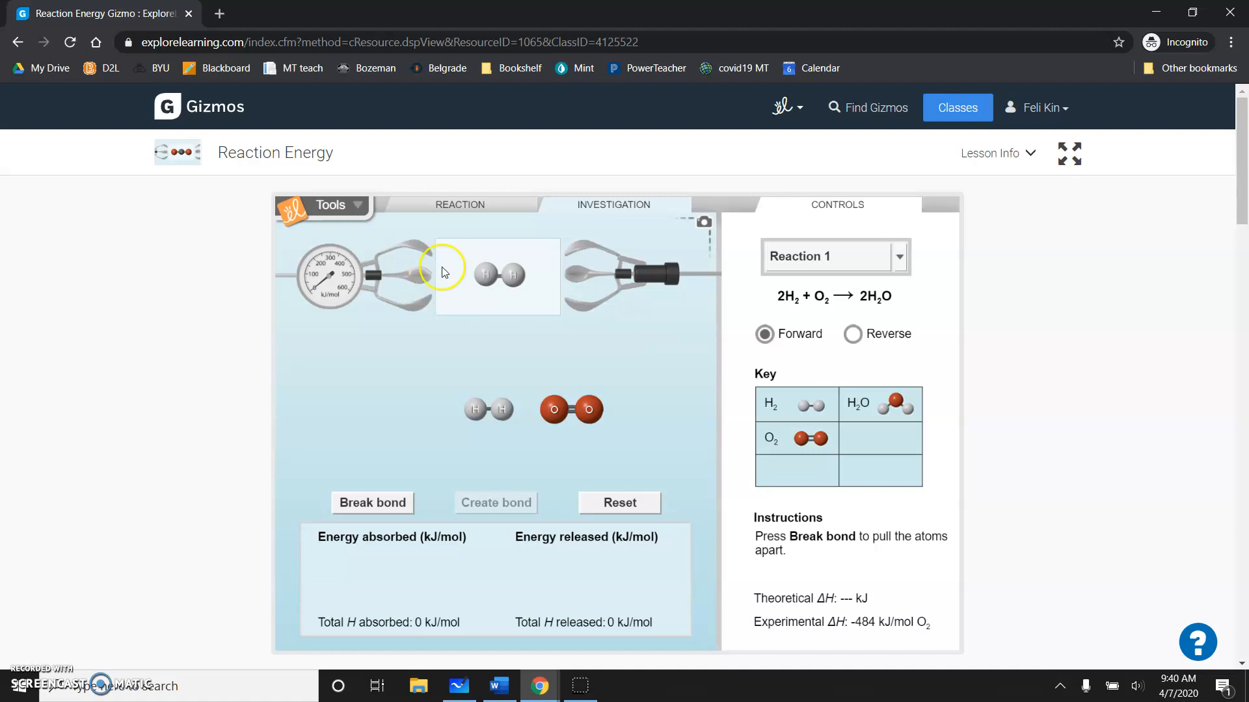
{"action": "left_click", "coordinate": [376, 504]}
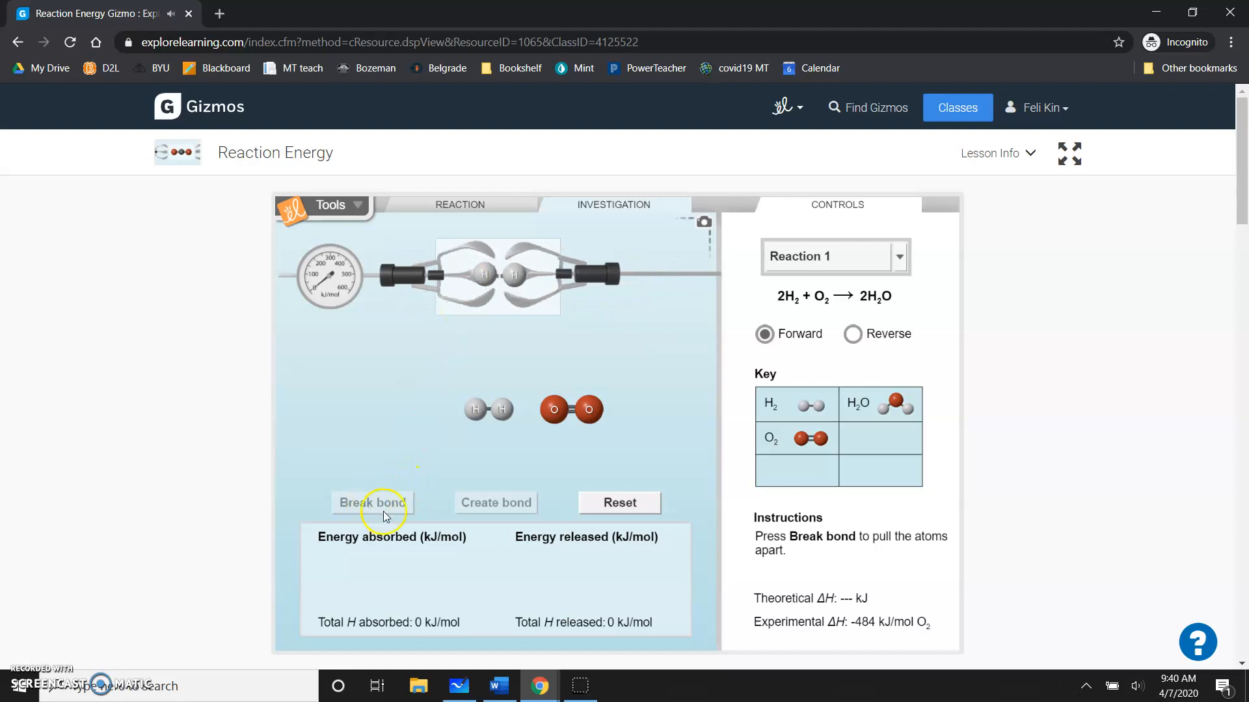
{"action": "left_click_drag", "start_coordinate": [481, 275], "coordinate": [399, 377]}
{"action": "left_click_drag", "start_coordinate": [512, 275], "coordinate": [357, 382]}
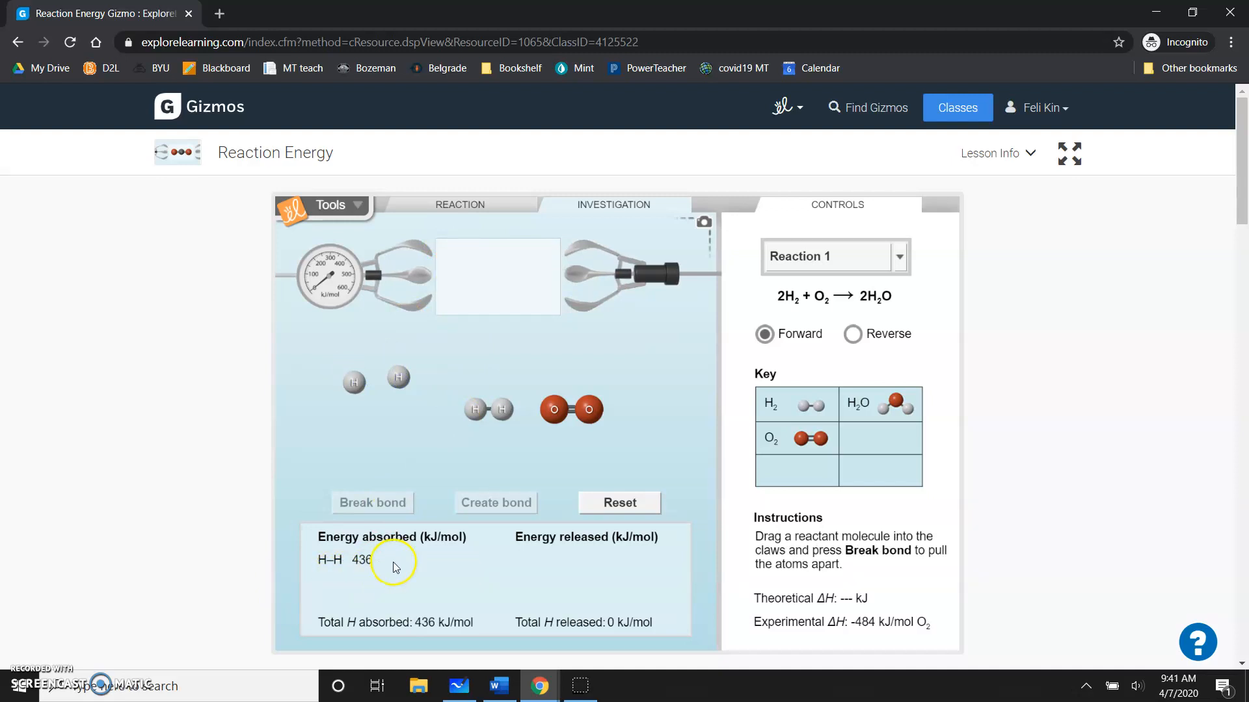
Step: Break the bond of the second H2 molecule in the claws and set its two hydrogen atoms aside
{"action": "left_click_drag", "start_coordinate": [503, 409], "coordinate": [507, 275]}
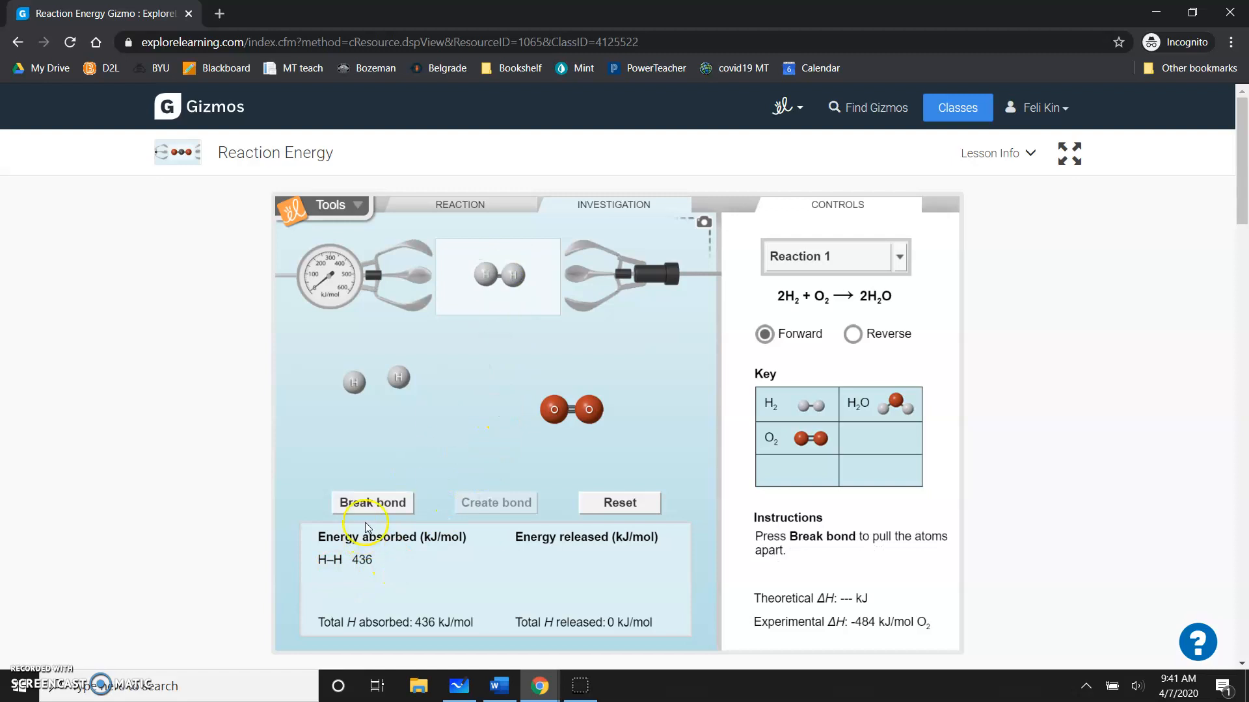
{"action": "left_click", "coordinate": [373, 503]}
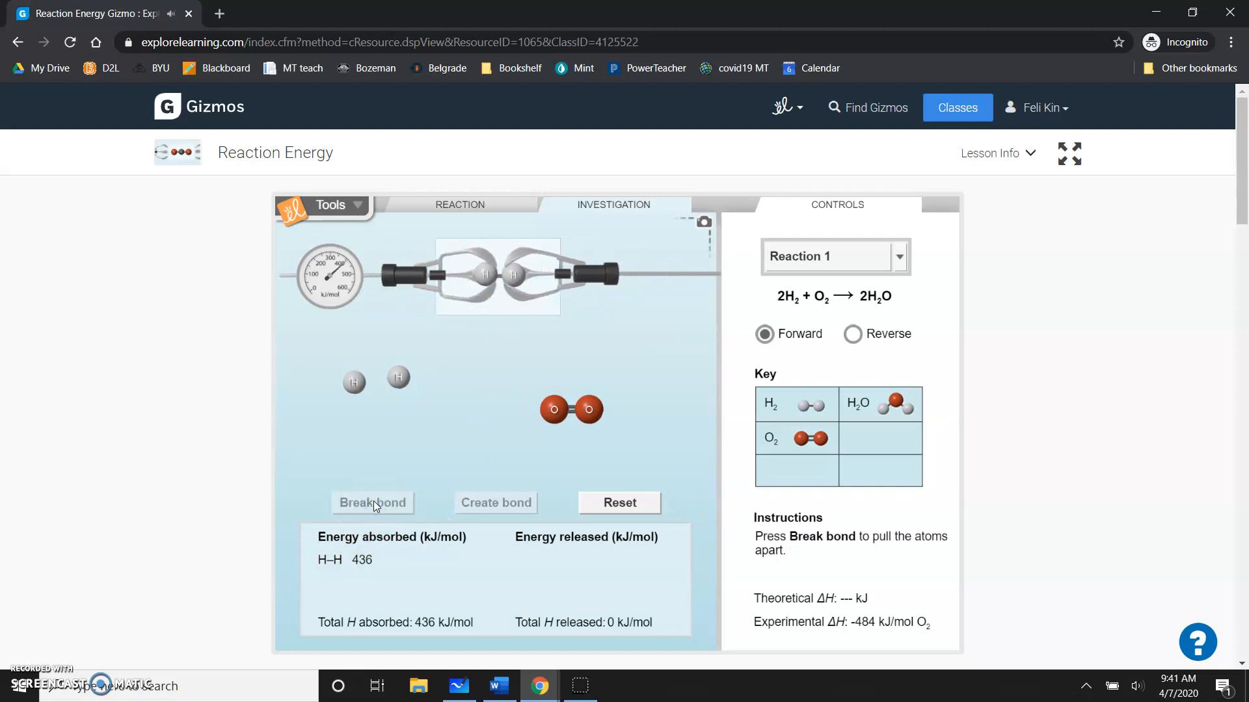
{"action": "left_click", "coordinate": [482, 278]}
{"action": "left_click_drag", "start_coordinate": [482, 279], "coordinate": [442, 384]}
{"action": "left_click_drag", "start_coordinate": [514, 275], "coordinate": [440, 436]}
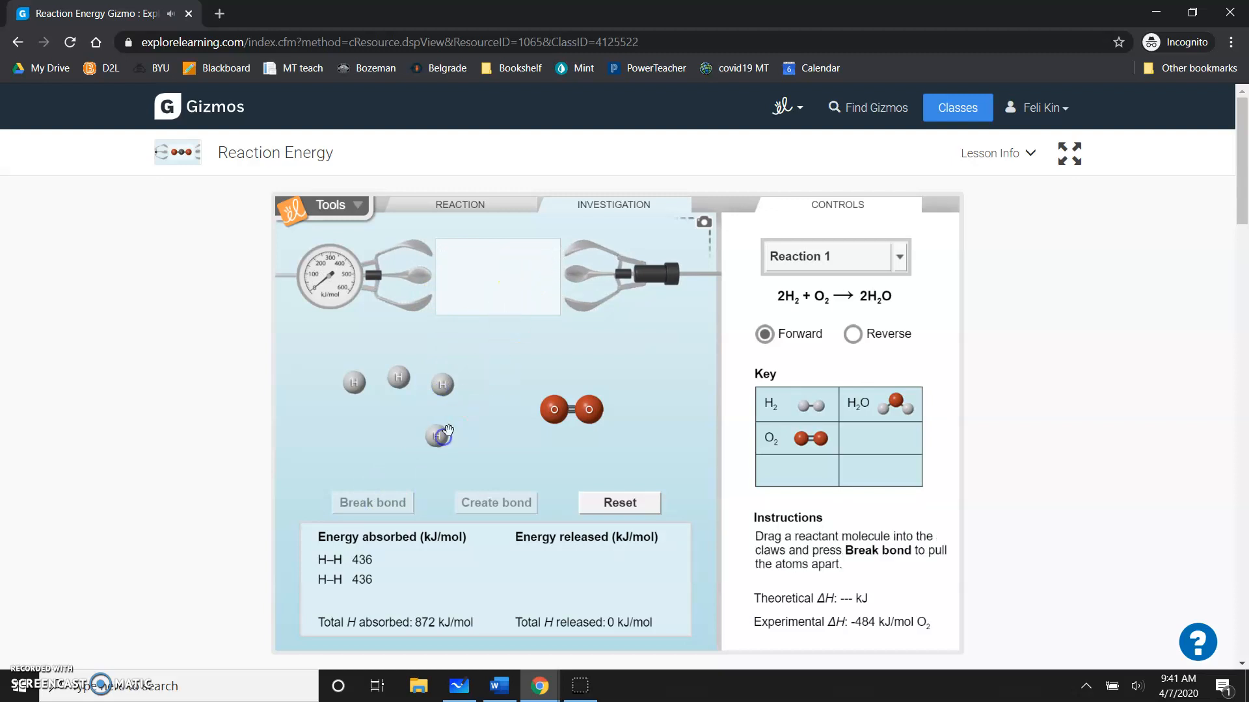
Step: Break the O2 molecule's double bond completely in the claws and set both oxygen atoms aside
{"action": "left_click_drag", "start_coordinate": [539, 412], "coordinate": [465, 296]}
{"action": "left_click", "coordinate": [473, 316]}
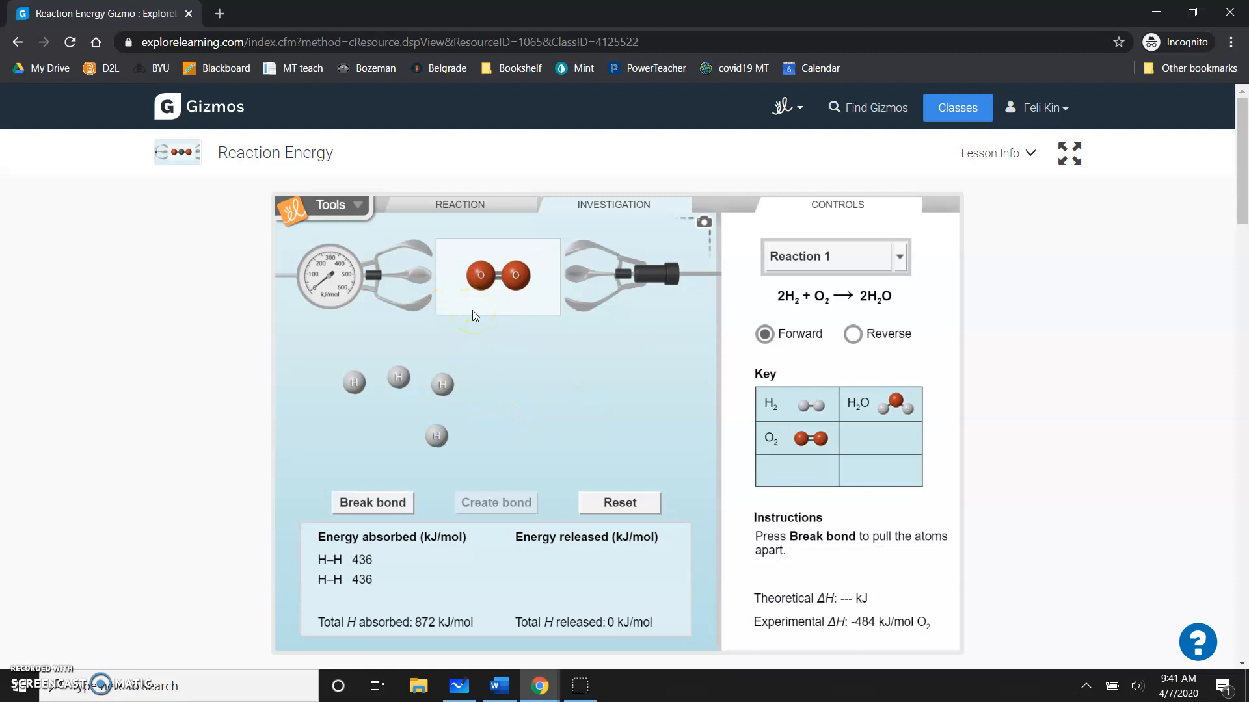
{"action": "left_click", "coordinate": [440, 388]}
{"action": "left_click", "coordinate": [402, 502]}
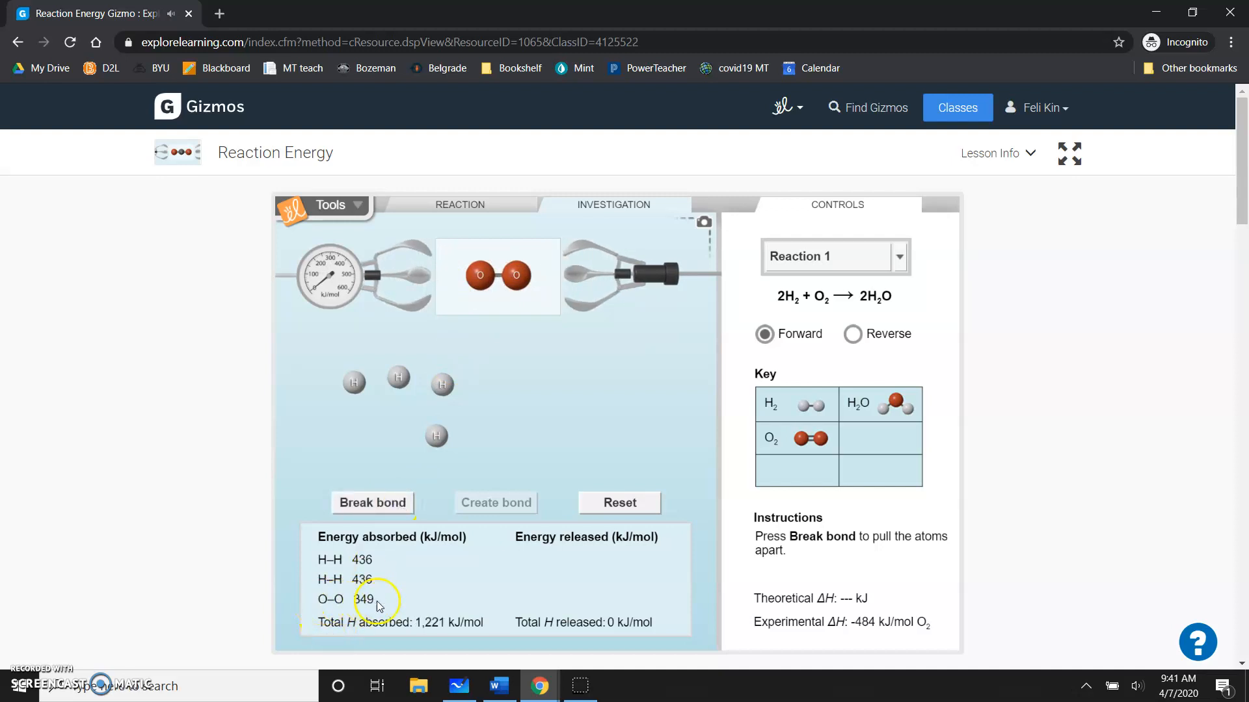
{"action": "left_click", "coordinate": [366, 500]}
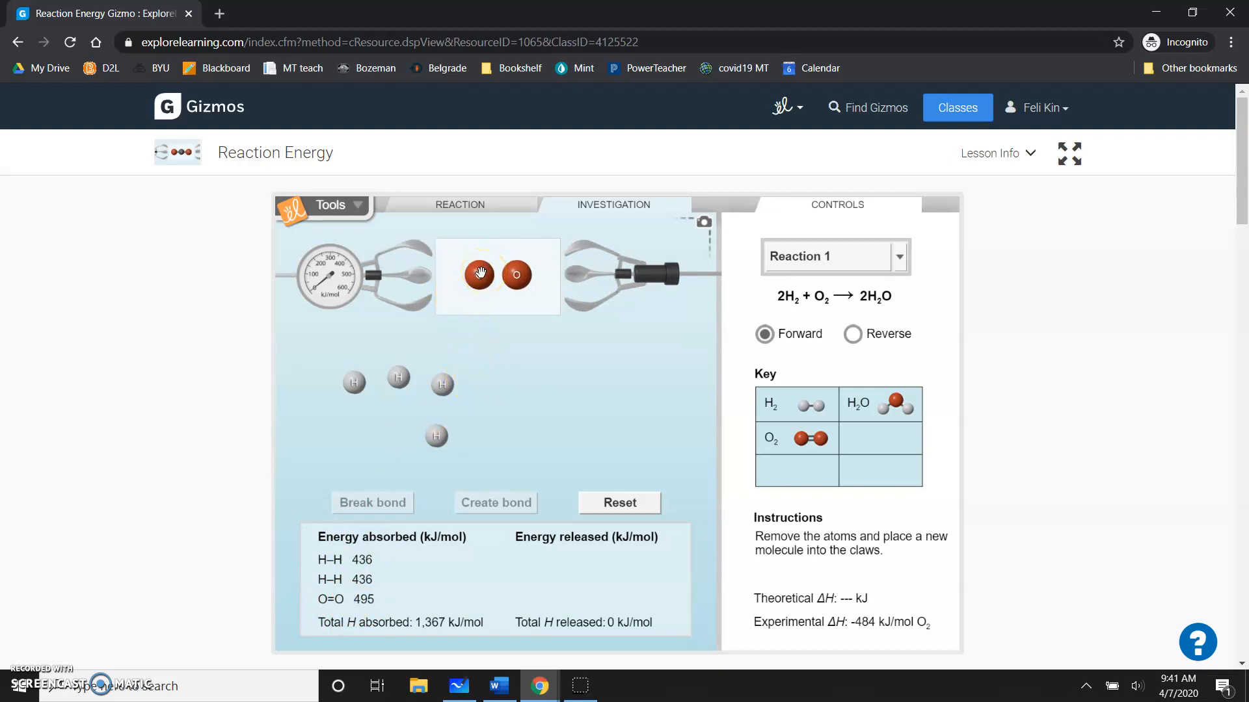
{"action": "left_click_drag", "start_coordinate": [481, 274], "coordinate": [508, 401]}
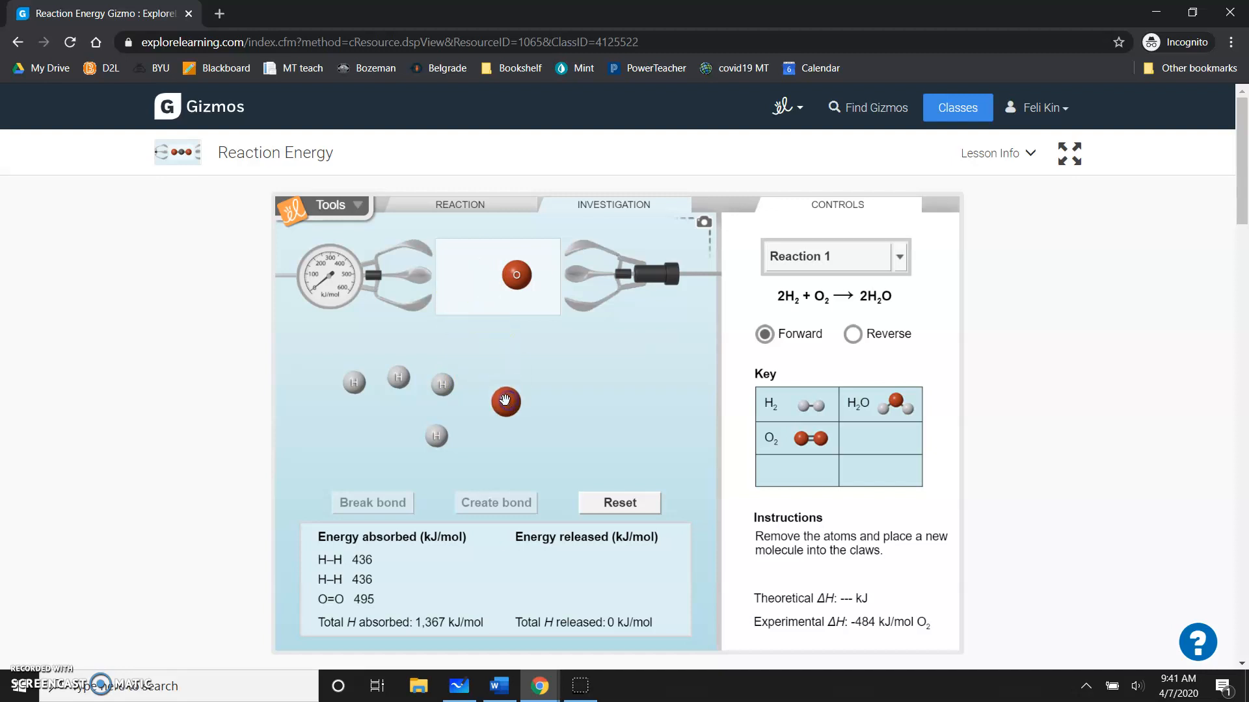
{"action": "left_click_drag", "start_coordinate": [522, 286], "coordinate": [579, 427]}
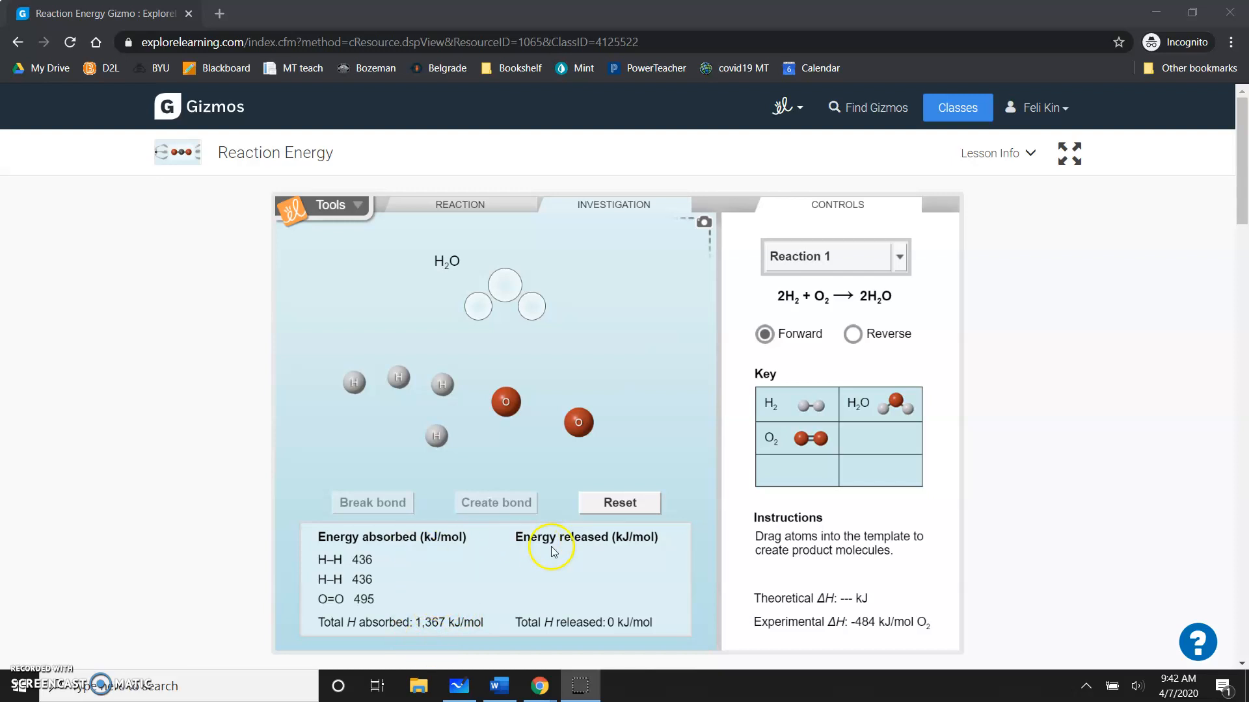
Step: Build the first H2O molecule in the template by creating two O–H bonds, and move it out of the template
{"action": "left_click_drag", "start_coordinate": [505, 402], "coordinate": [519, 294]}
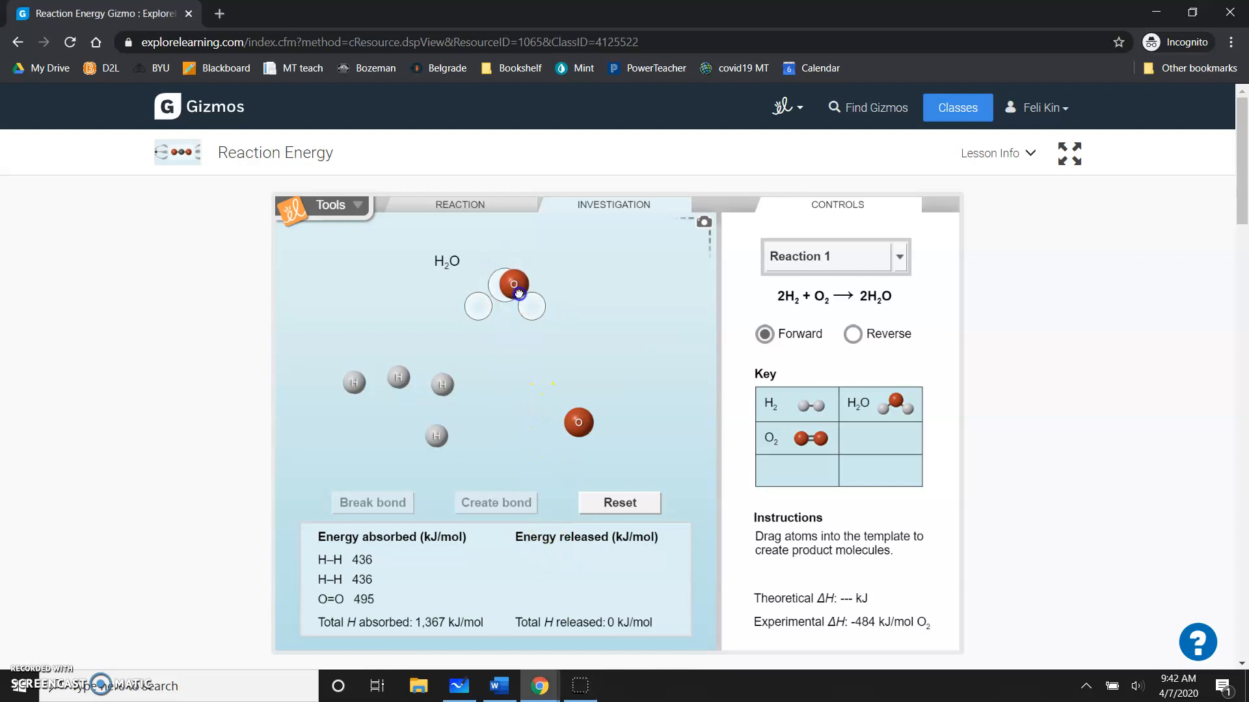
{"action": "left_click_drag", "start_coordinate": [444, 384], "coordinate": [482, 306]}
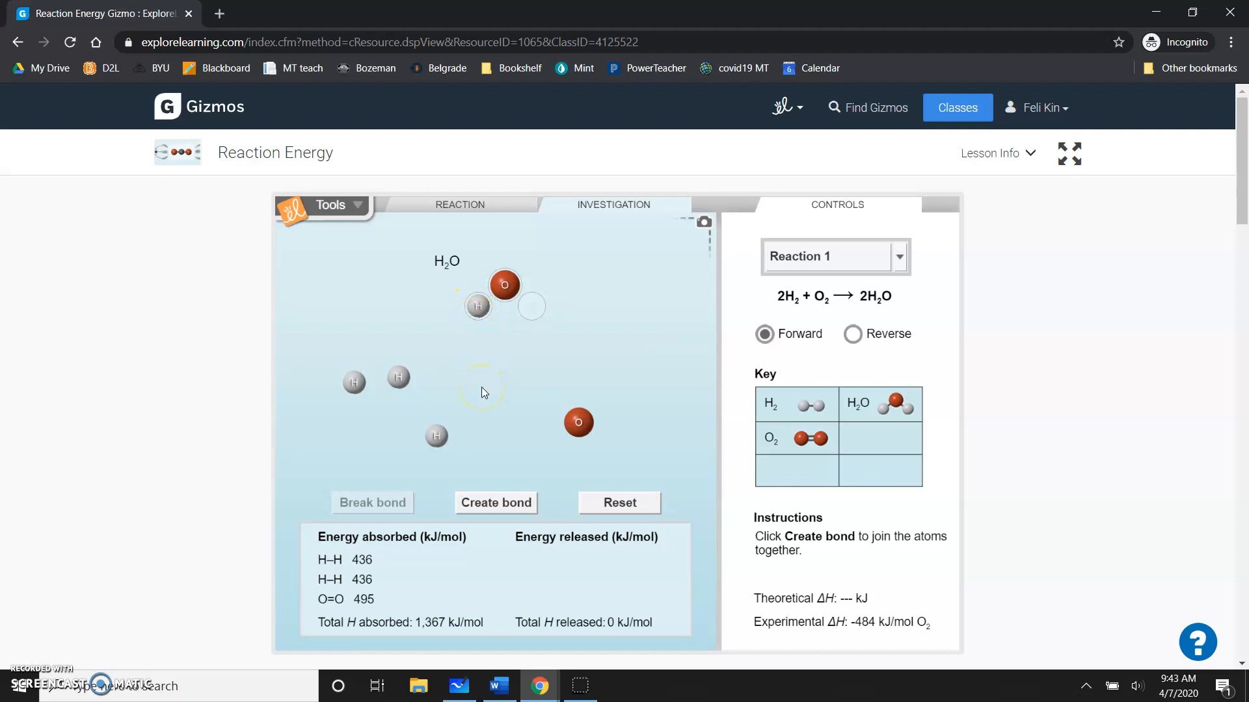
{"action": "left_click", "coordinate": [504, 502]}
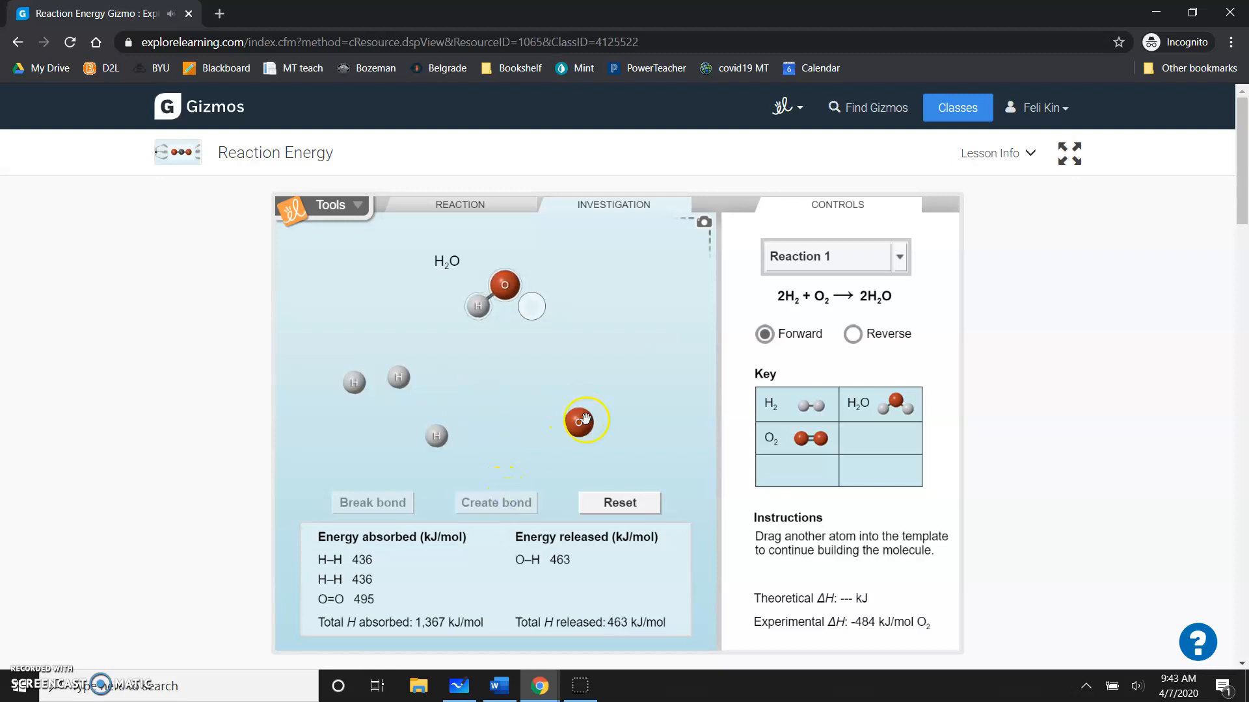
{"action": "left_click_drag", "start_coordinate": [434, 433], "coordinate": [541, 312]}
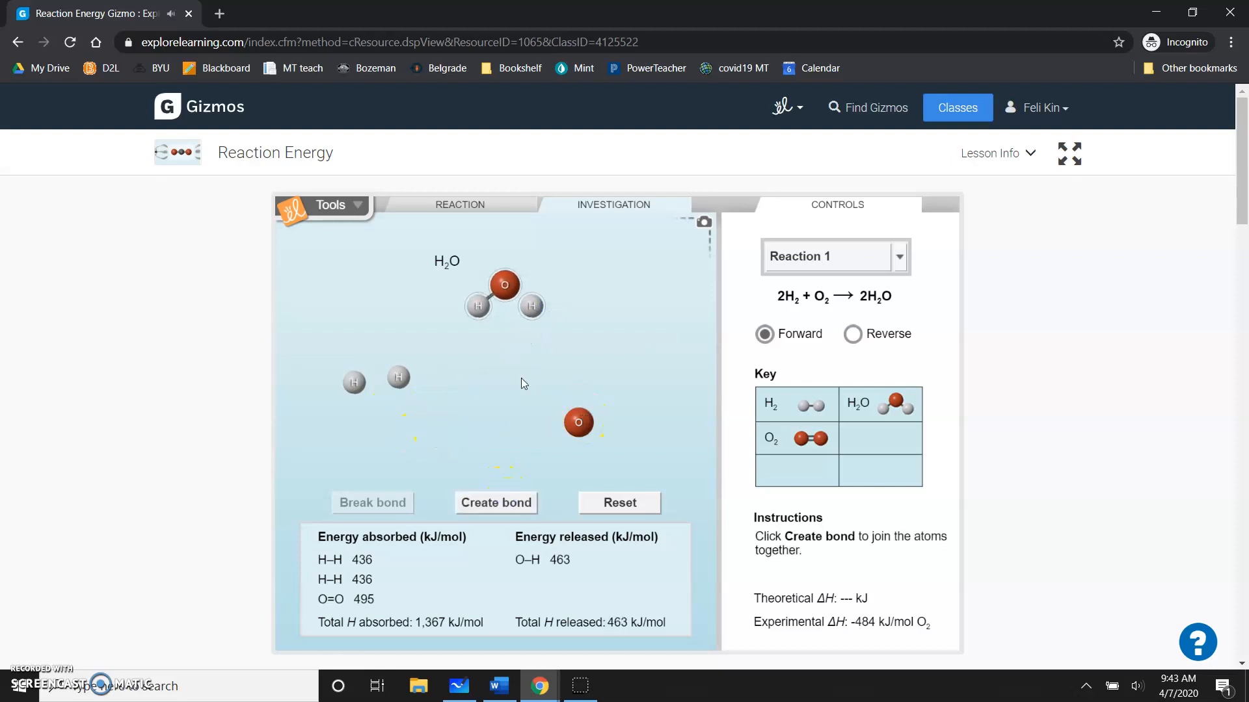
{"action": "left_click", "coordinate": [485, 501]}
{"action": "left_click", "coordinate": [509, 365]}
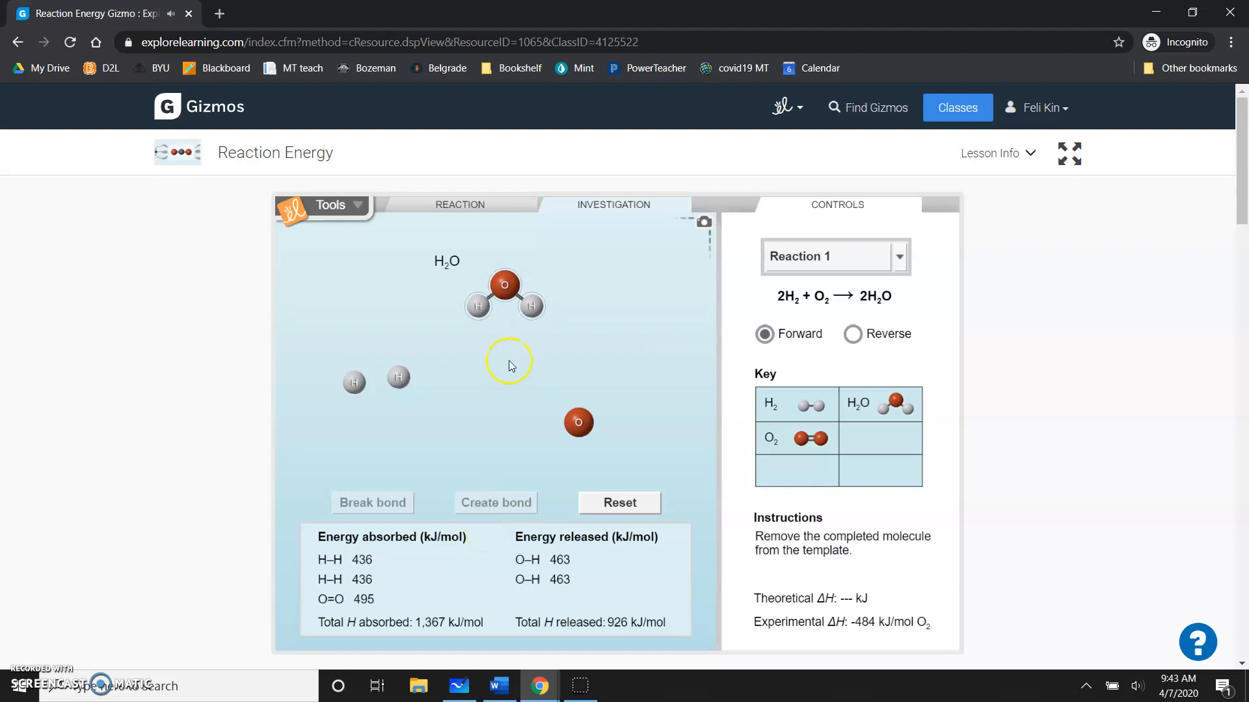
{"action": "left_click_drag", "start_coordinate": [505, 279], "coordinate": [508, 362]}
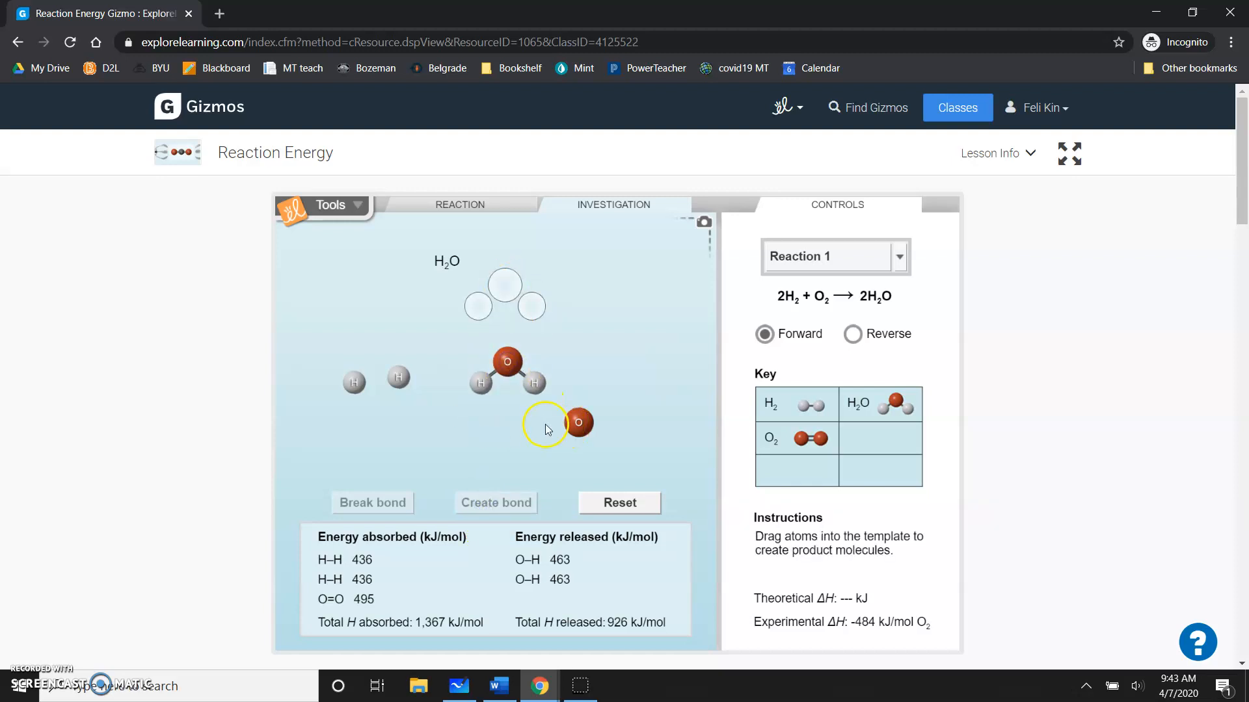
Step: Build the second H2O molecule from the remaining oxygen and hydrogen atoms, and move it out of the template
{"action": "left_click_drag", "start_coordinate": [578, 423], "coordinate": [504, 284]}
{"action": "left_click_drag", "start_coordinate": [402, 376], "coordinate": [478, 306]}
{"action": "left_click", "coordinate": [517, 502]}
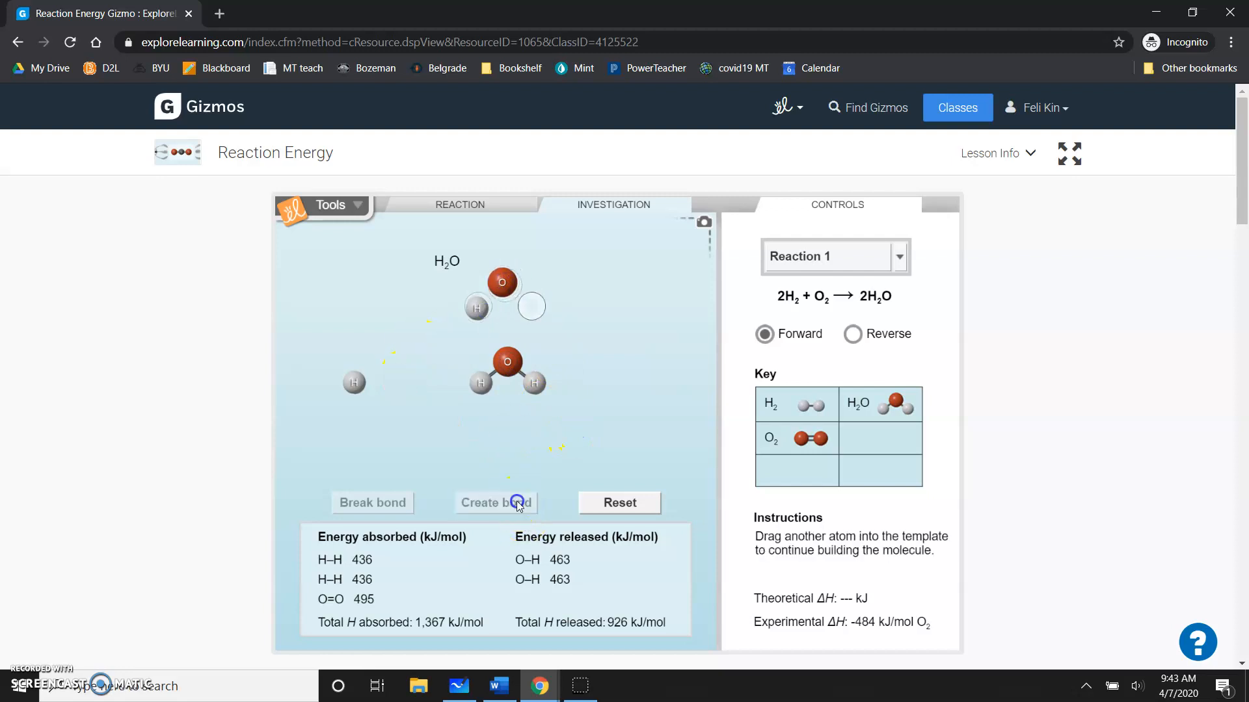
{"action": "left_click_drag", "start_coordinate": [353, 382], "coordinate": [542, 304]}
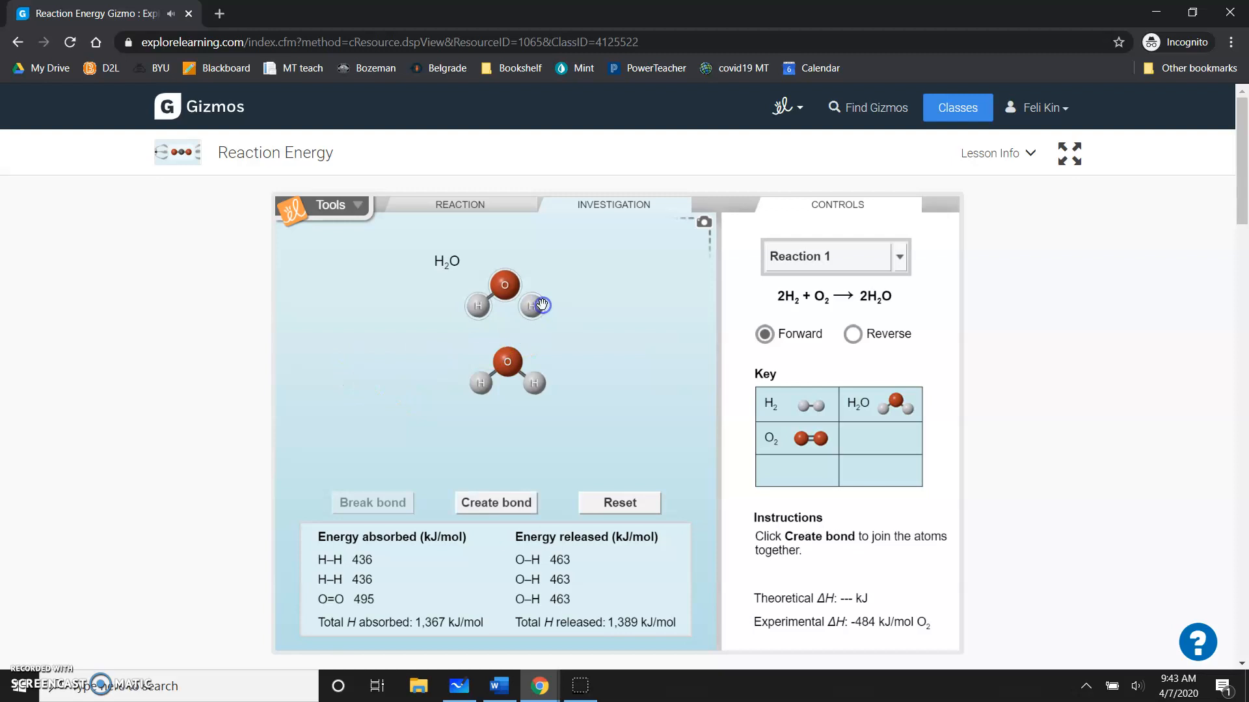
{"action": "left_click", "coordinate": [521, 504]}
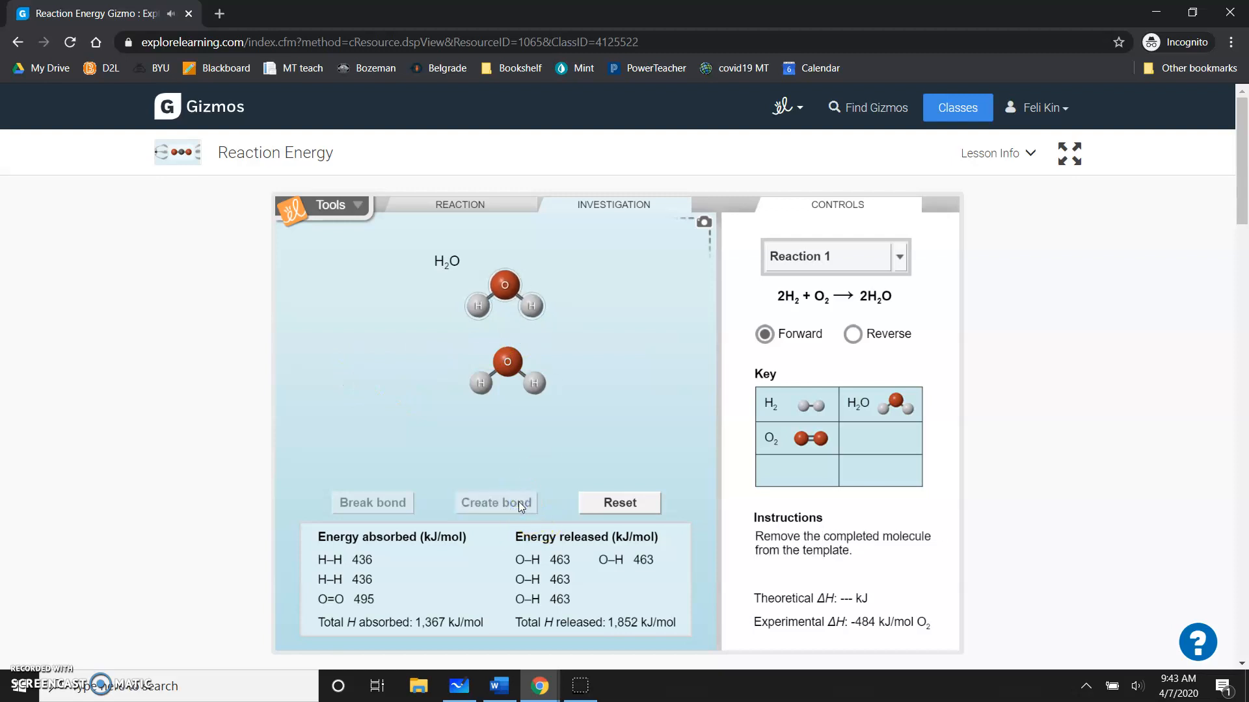
{"action": "left_click", "coordinate": [506, 281]}
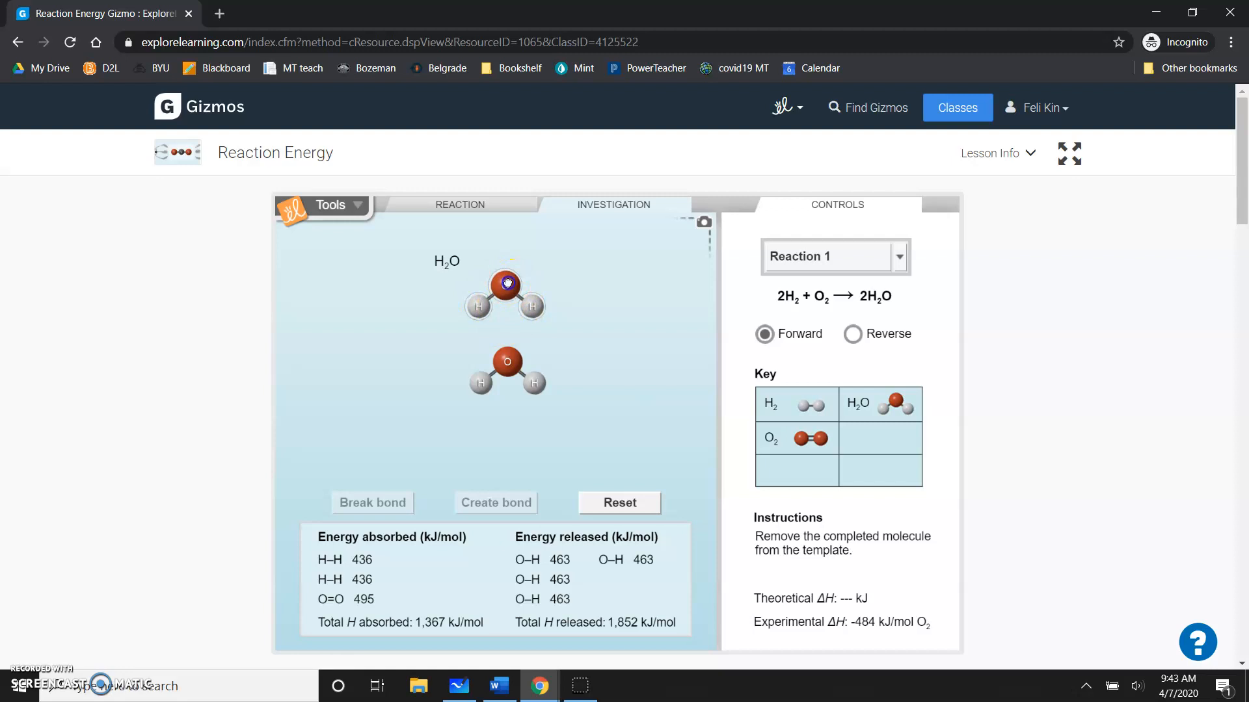
{"action": "left_click_drag", "start_coordinate": [507, 283], "coordinate": [574, 399]}
{"action": "left_click", "coordinate": [497, 259]}
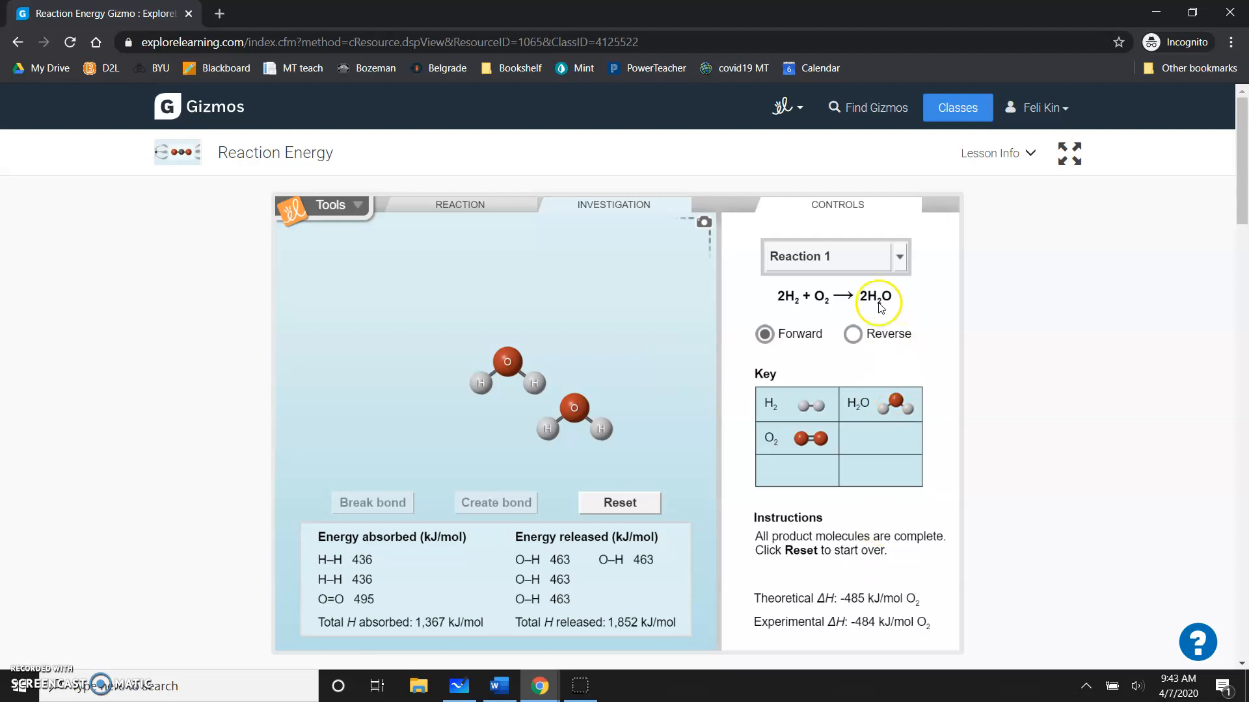
Step: View the investigation setups of Reaction 2 and Reaction 3
{"action": "left_click", "coordinate": [899, 258]}
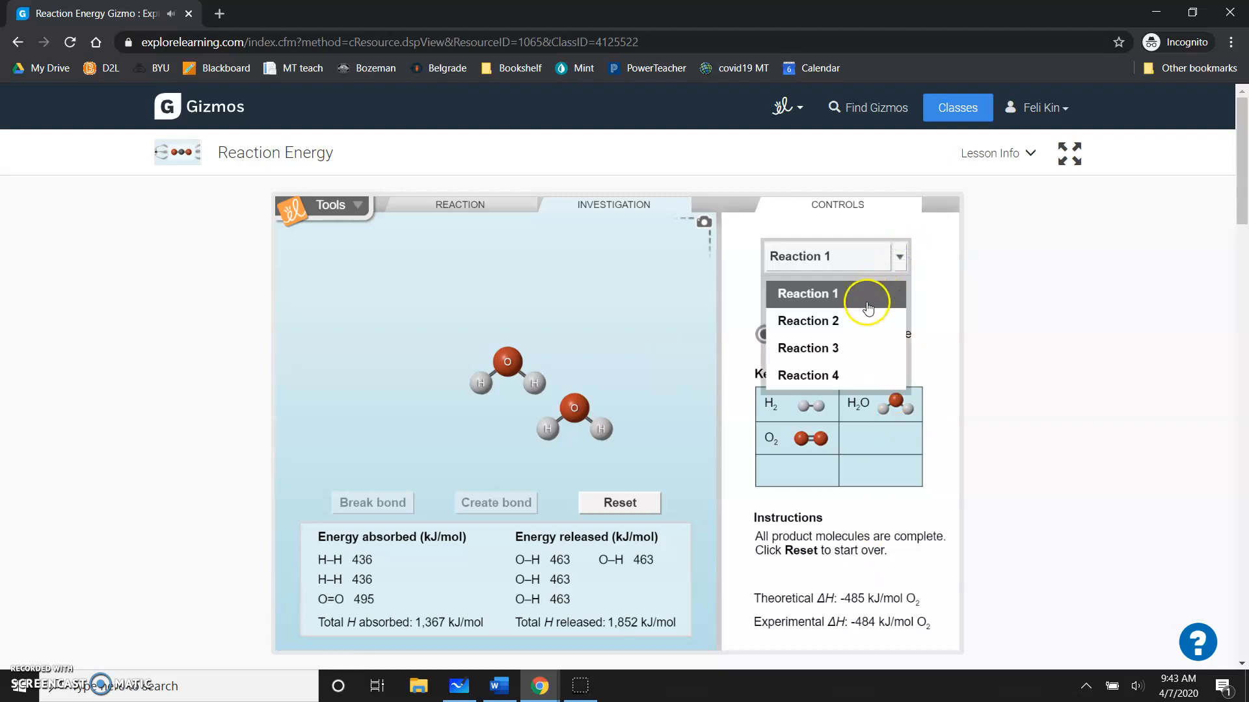
{"action": "left_click", "coordinate": [862, 323]}
{"action": "left_click", "coordinate": [900, 257]}
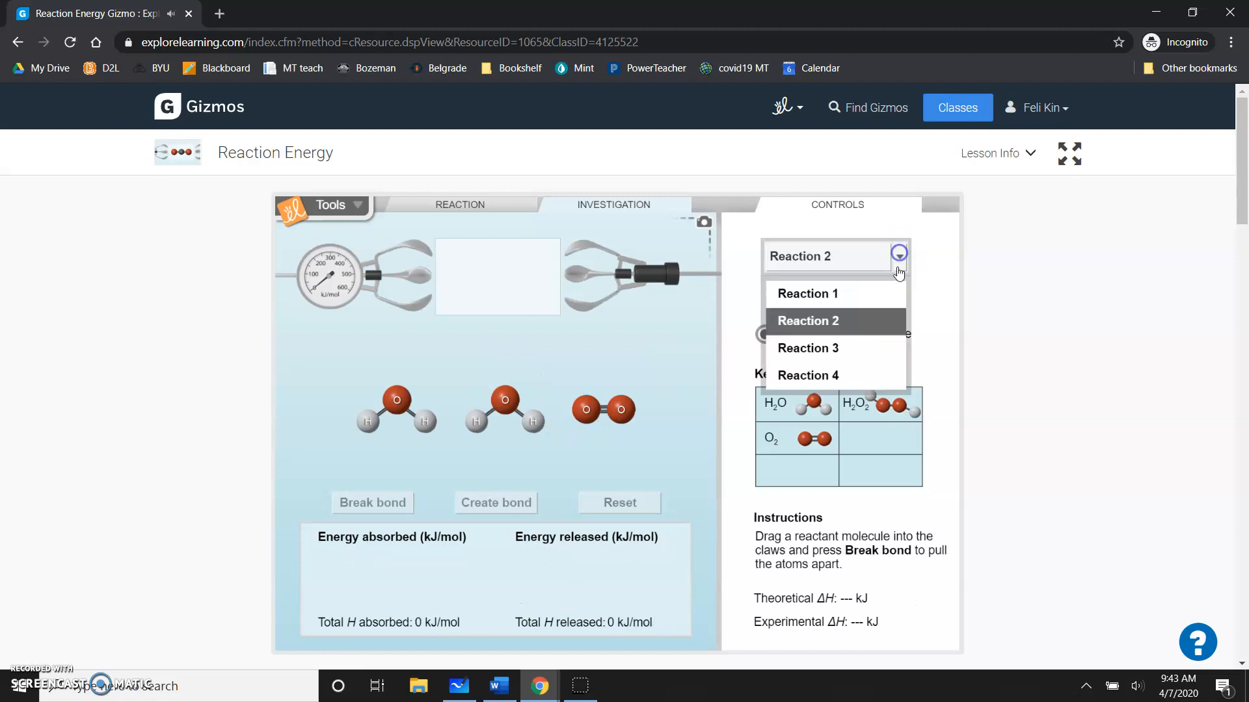
{"action": "left_click", "coordinate": [868, 348]}
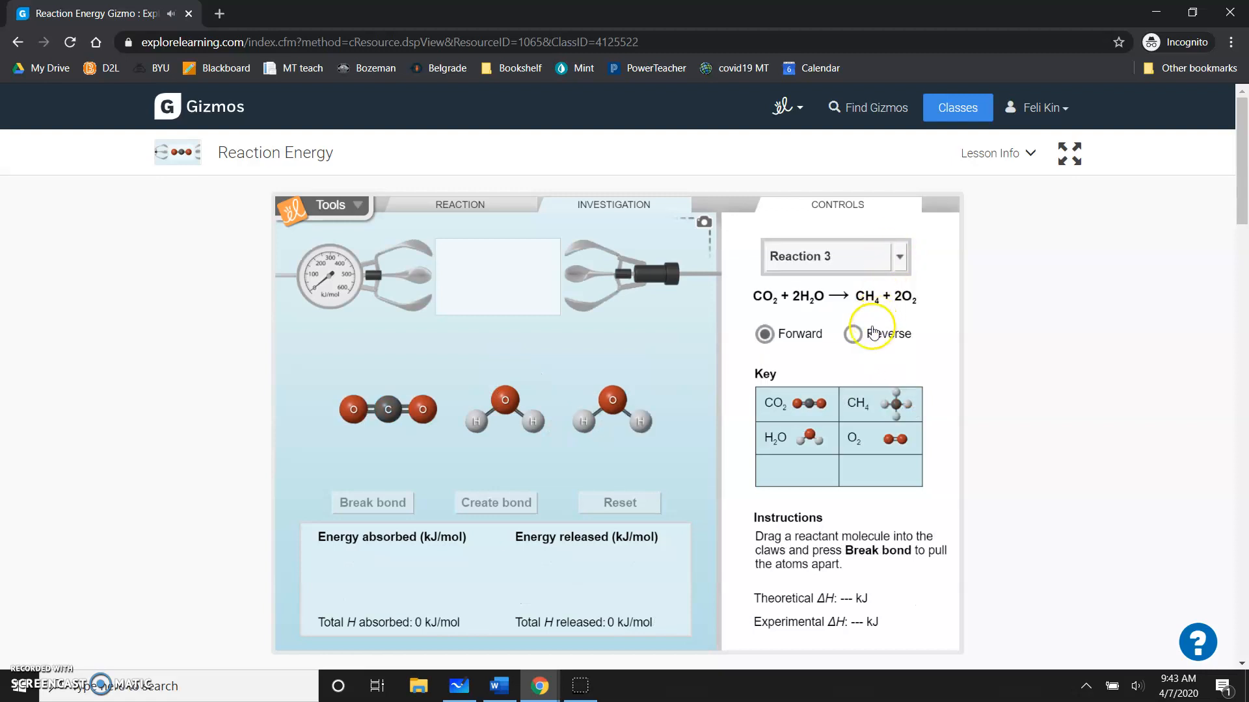
Step: Select Reaction 4 for the investigation, preview its setup in the reverse direction, and return it to the forward direction
{"action": "left_click", "coordinate": [899, 257]}
{"action": "left_click", "coordinate": [848, 371]}
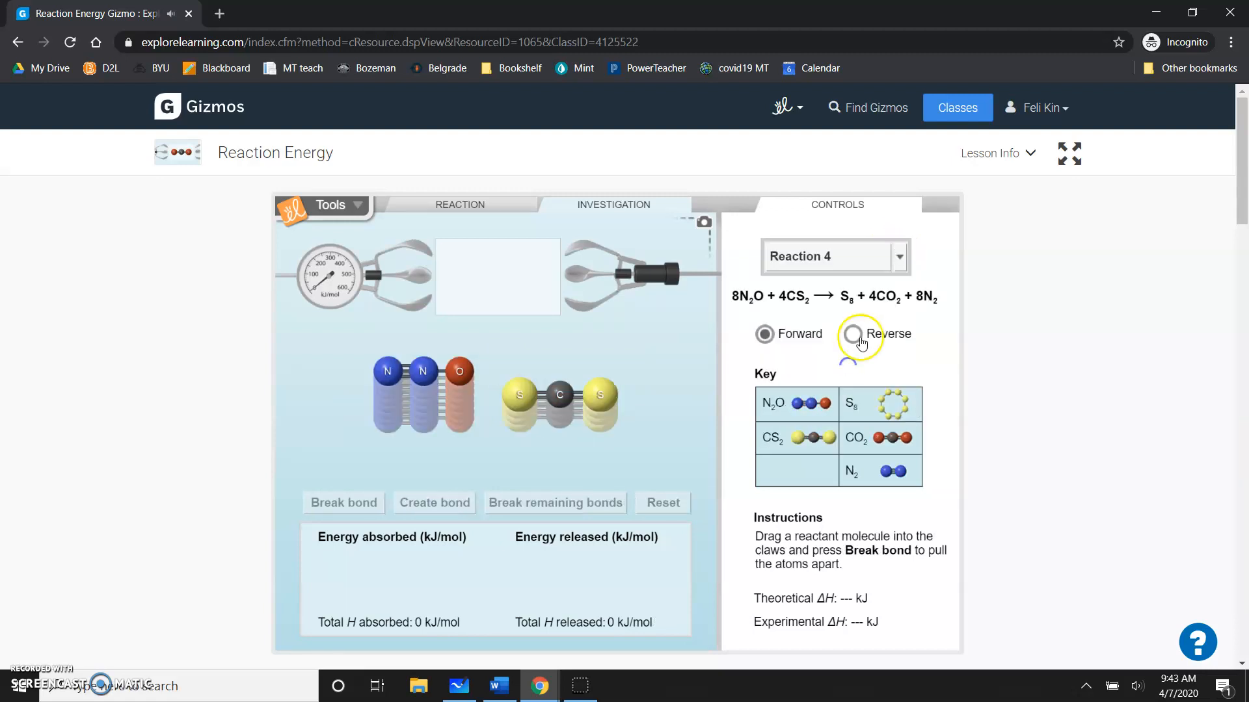
{"action": "left_click", "coordinate": [854, 334]}
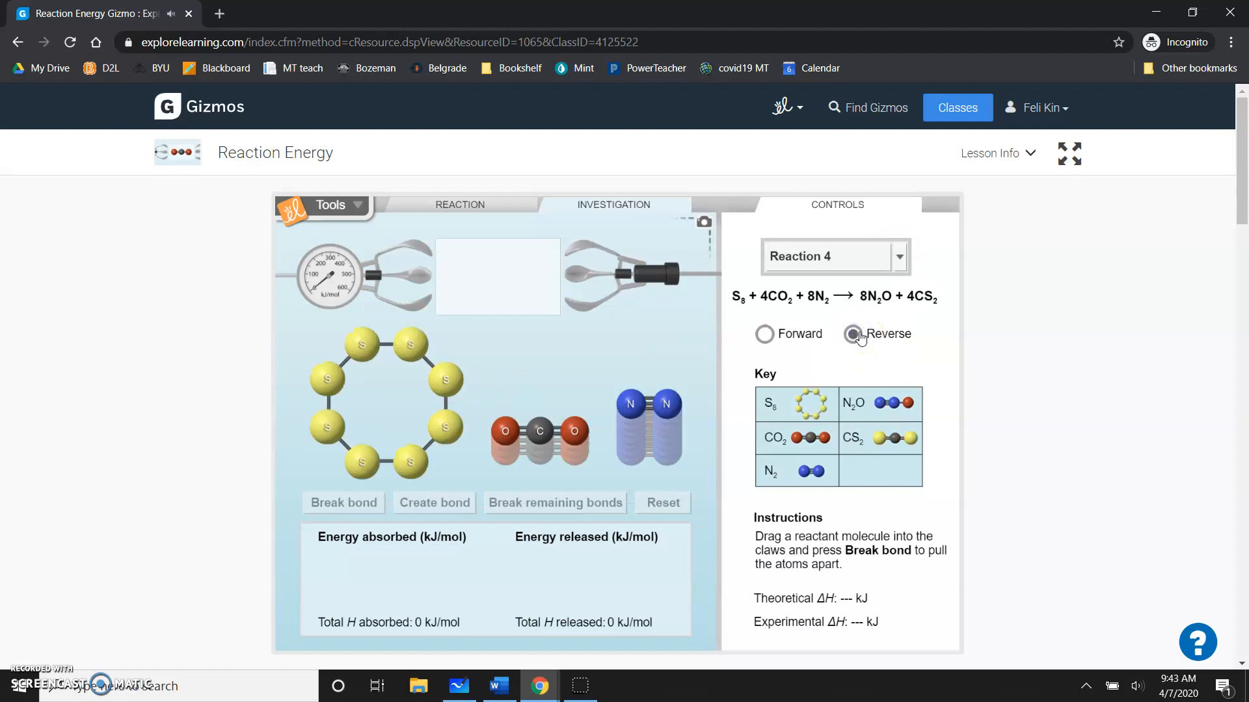
{"action": "left_click", "coordinate": [773, 335]}
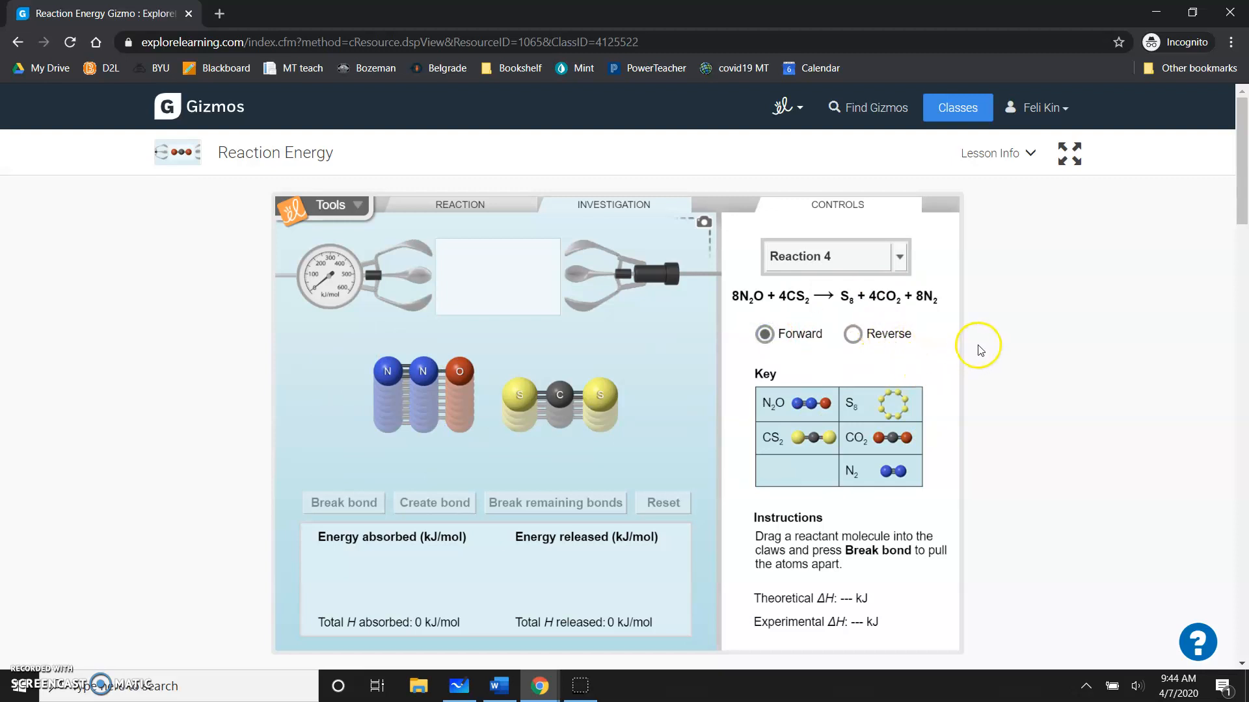
Step: Look through the assessment questions below the simulation as far as the answer check, and return to the Gizmo
{"action": "scroll", "coordinate": [994, 357], "scroll_direction": "down", "scroll_amount": 10}
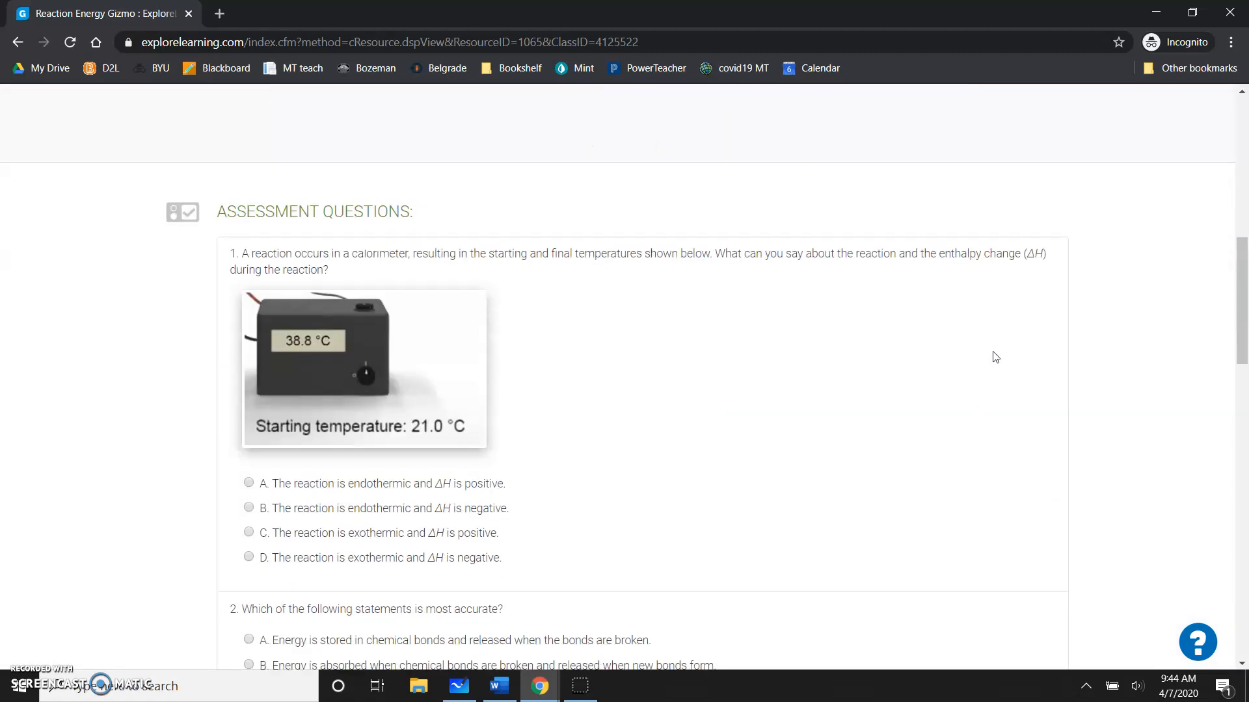
{"action": "scroll", "coordinate": [994, 357], "scroll_direction": "down", "scroll_amount": 15}
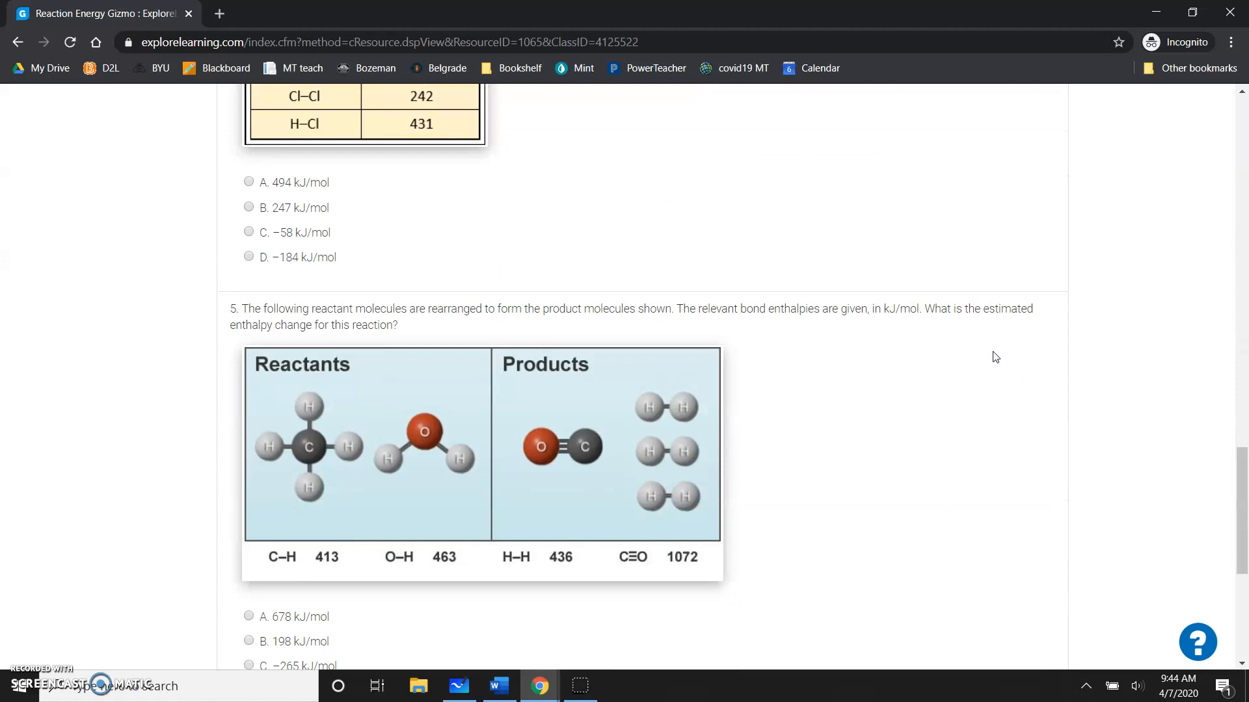
{"action": "scroll", "coordinate": [994, 357], "scroll_direction": "down", "scroll_amount": 5}
{"action": "left_click", "coordinate": [975, 435]}
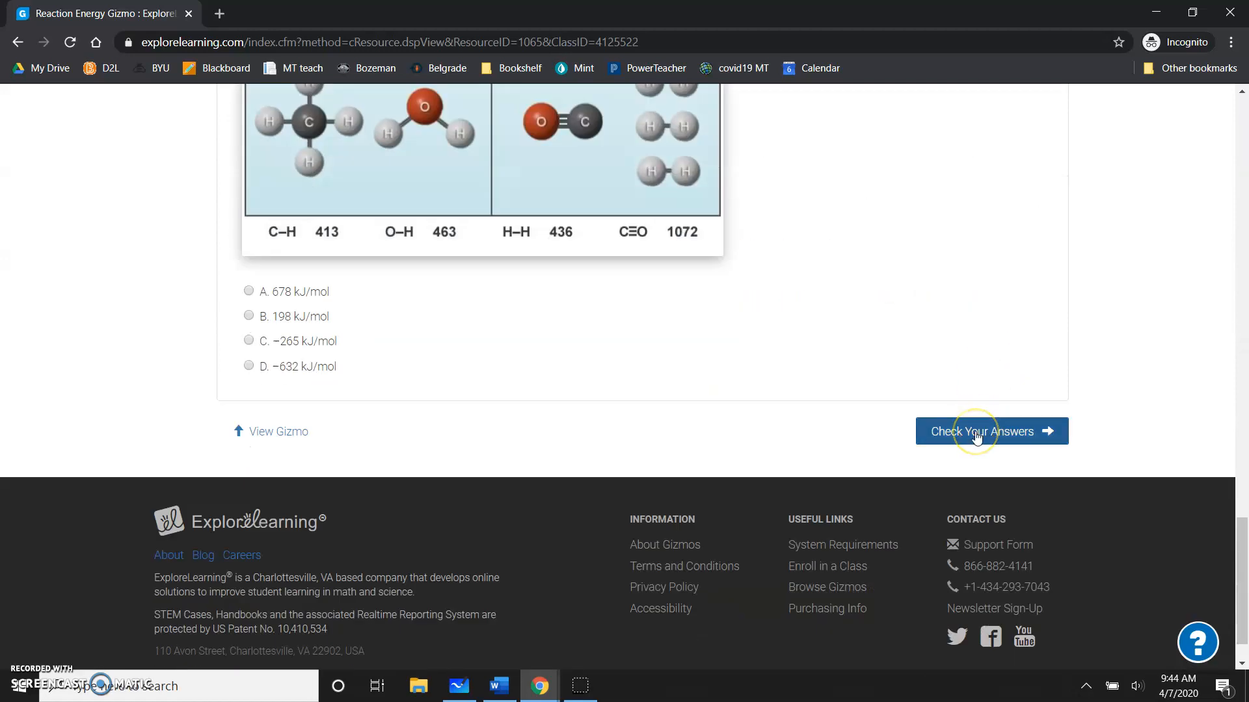
{"action": "scroll", "coordinate": [727, 448], "scroll_direction": "up", "scroll_amount": 9}
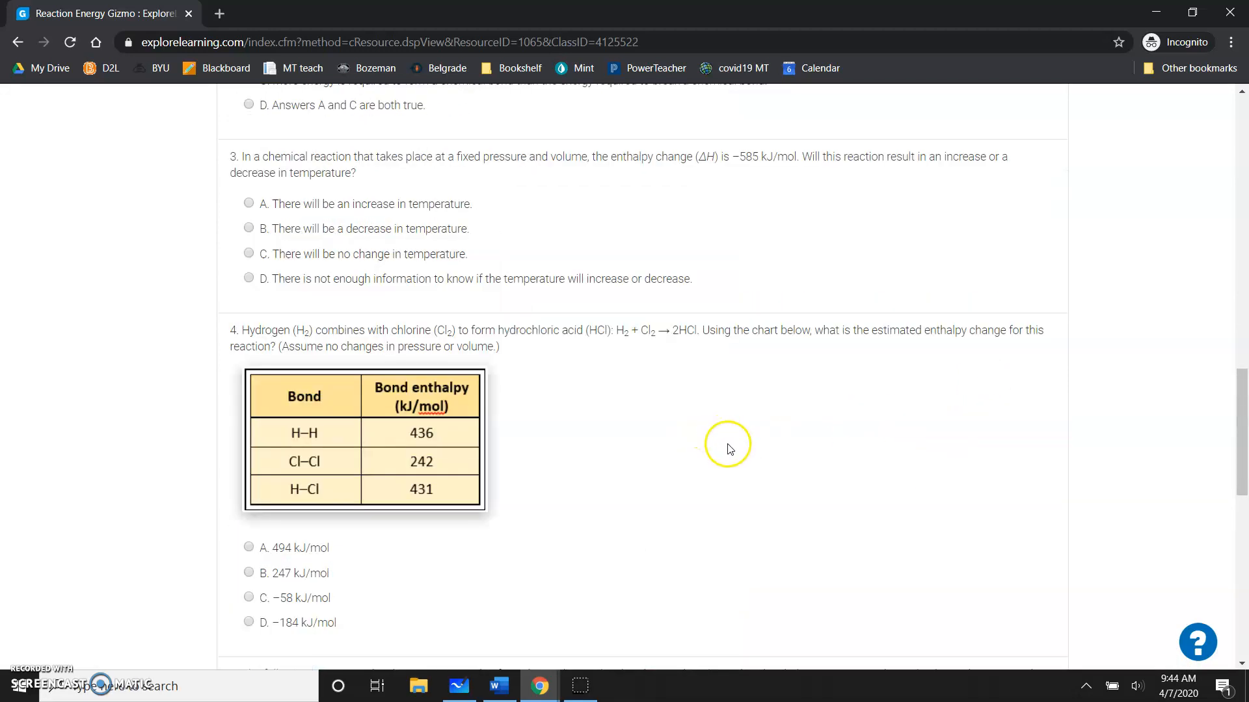
{"action": "scroll", "coordinate": [728, 448], "scroll_direction": "up", "scroll_amount": 12}
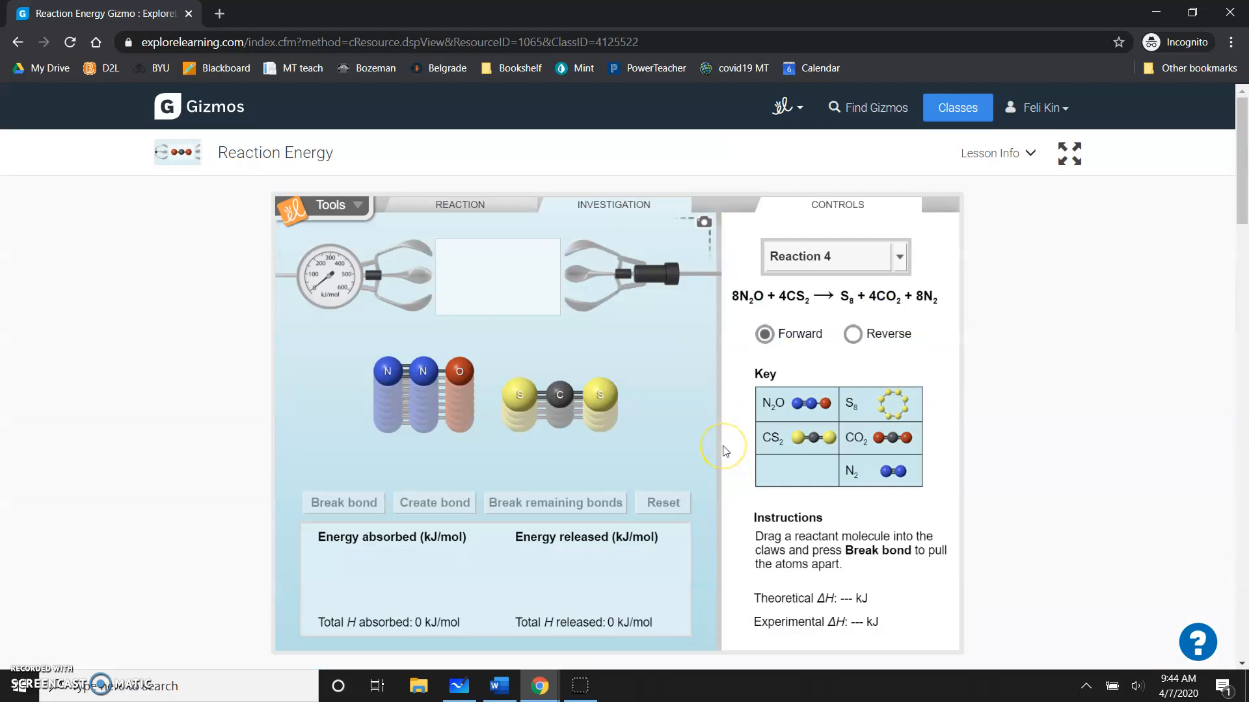